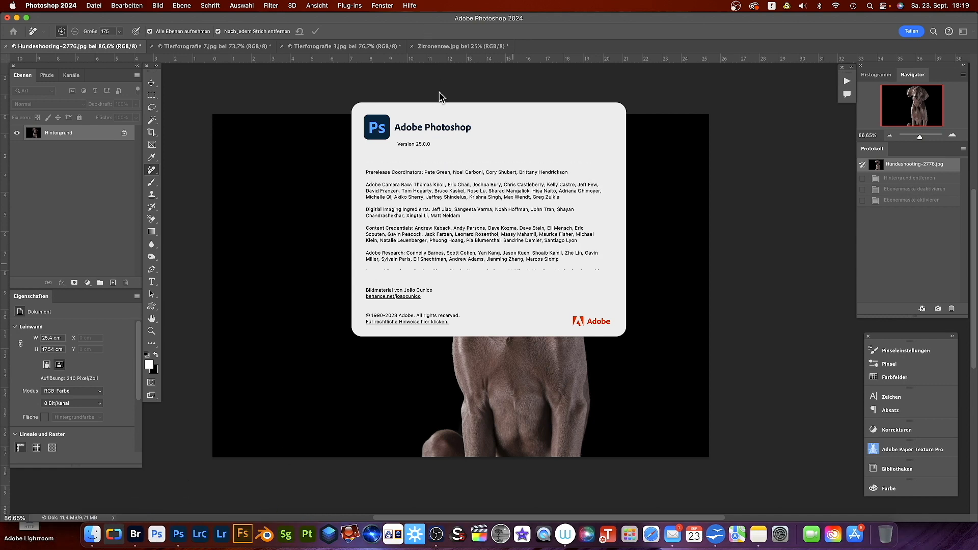
- Close the version splash and look through the four open photos, ending on the dog photo Hundeshooting-2776.jpg
click(469, 157)
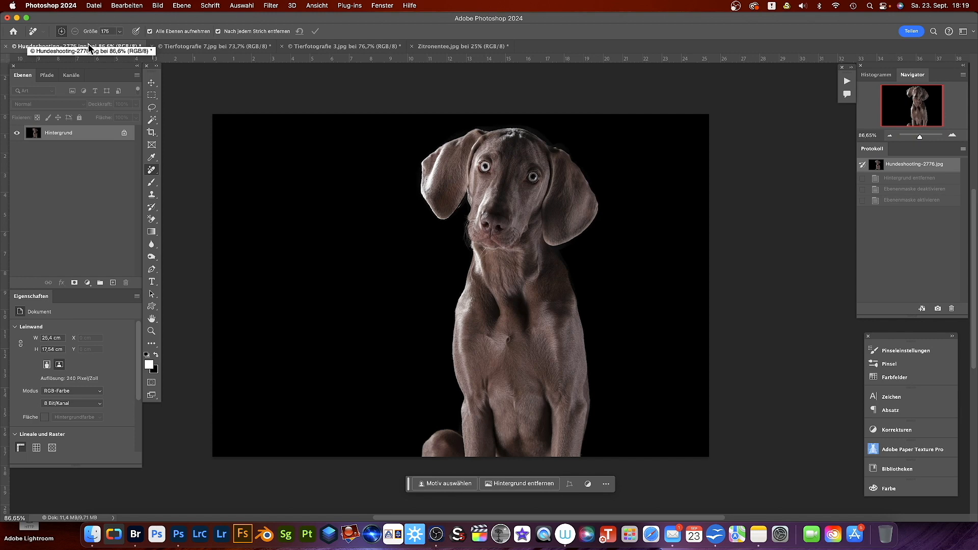
click(233, 46)
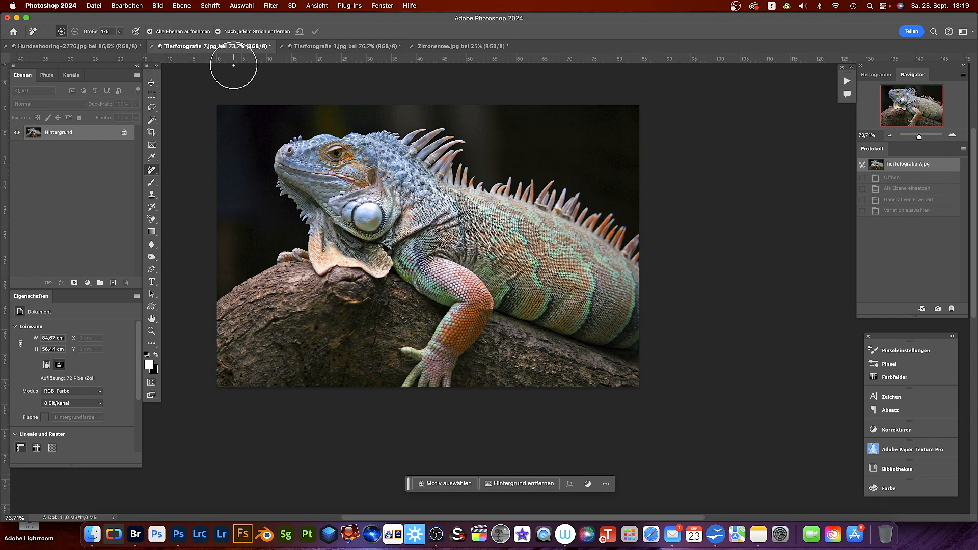
click(318, 49)
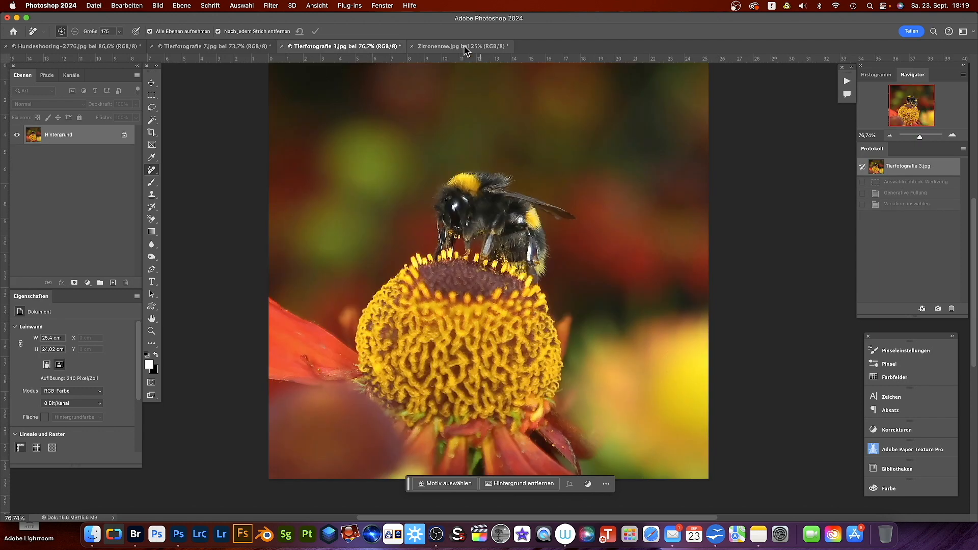
click(438, 45)
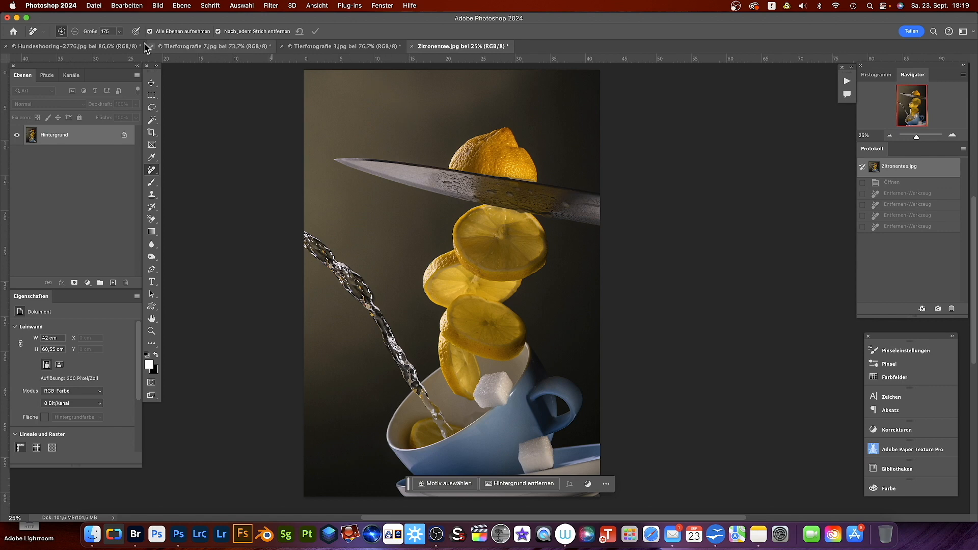
click(84, 47)
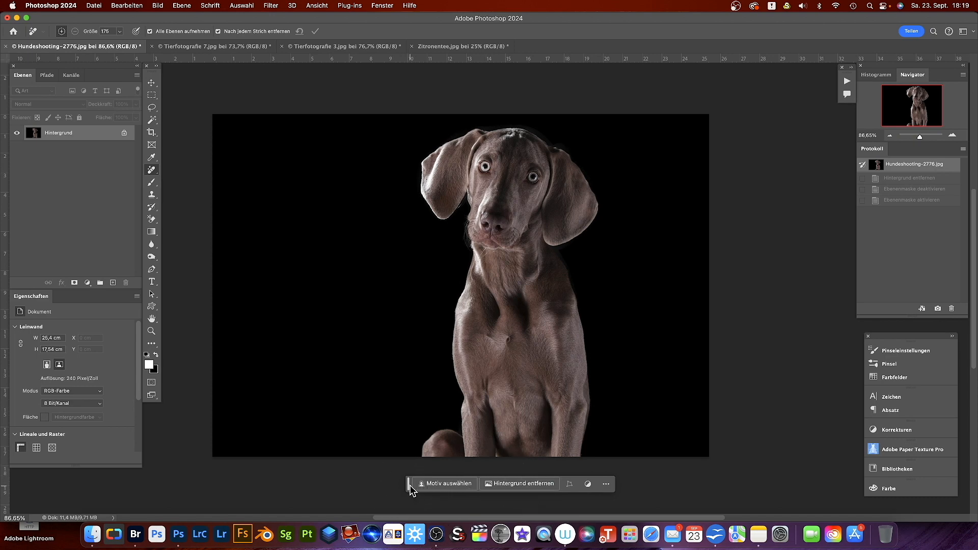
- Move the contextual task bar slightly closer to the dog image and look up its visibility setting
drag(406, 480, 394, 467)
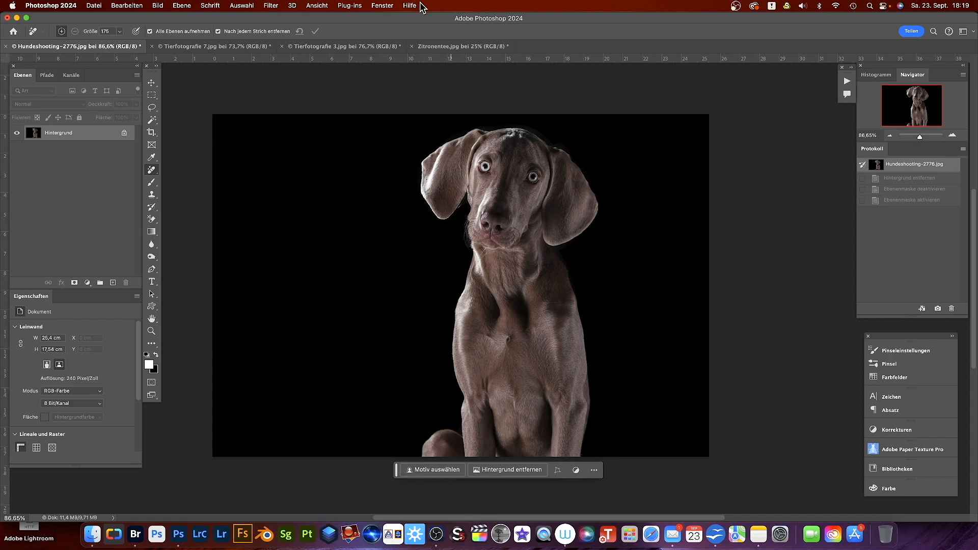
click(382, 6)
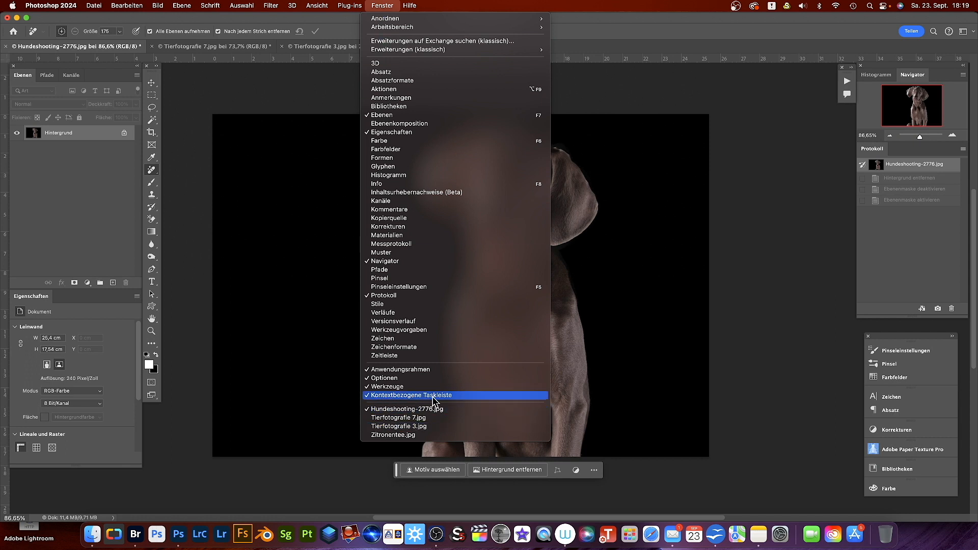
click(584, 22)
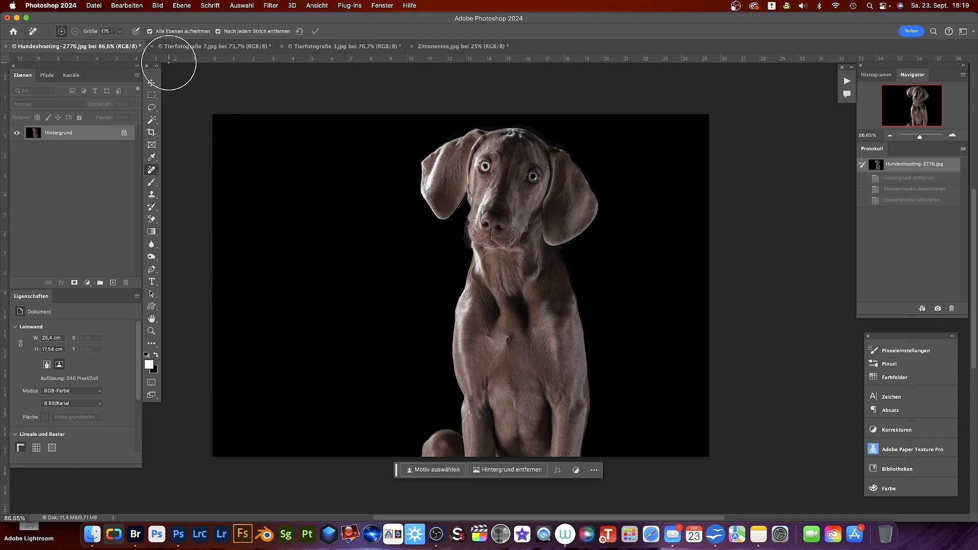
- Select a rectangular area around the dog with the Rectangular Marquee tool and remove the selection
click(152, 84)
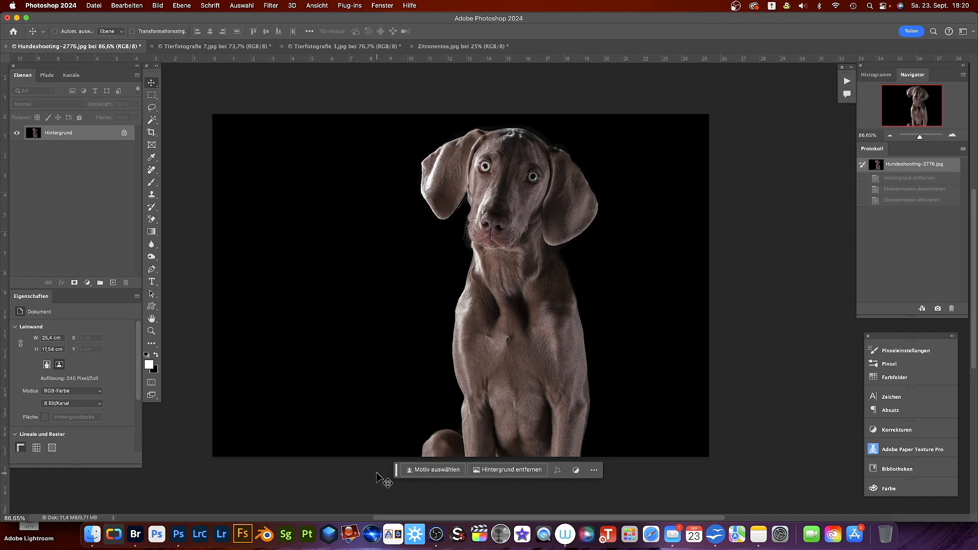
click(152, 98)
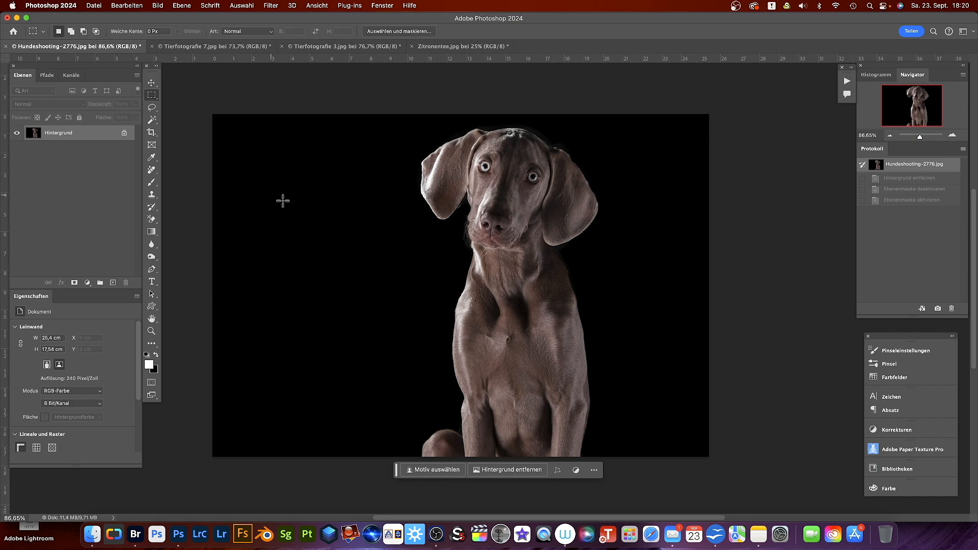
drag(407, 130, 644, 454)
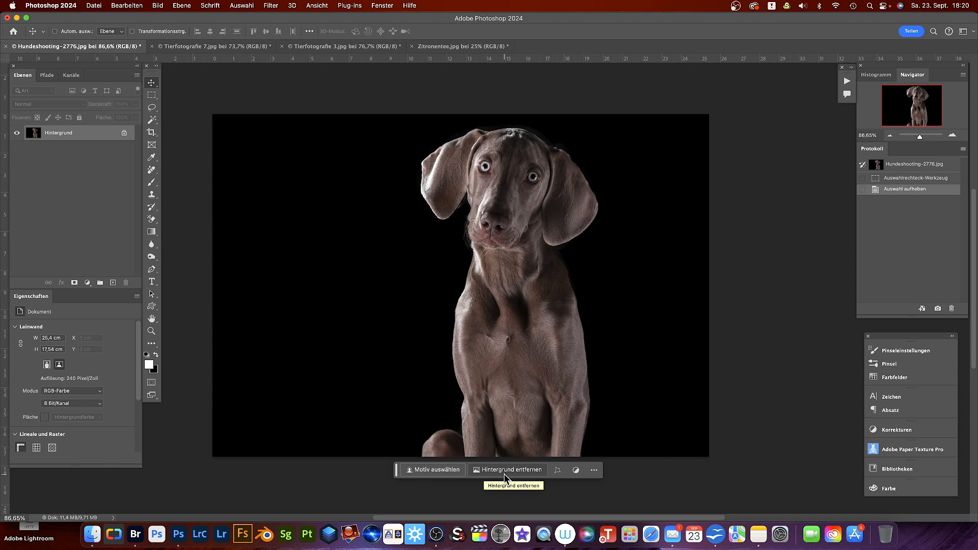
- Try isolating the dog with a subject selection plus layer mask and with Remove Background, restoring the original image state after each
click(441, 469)
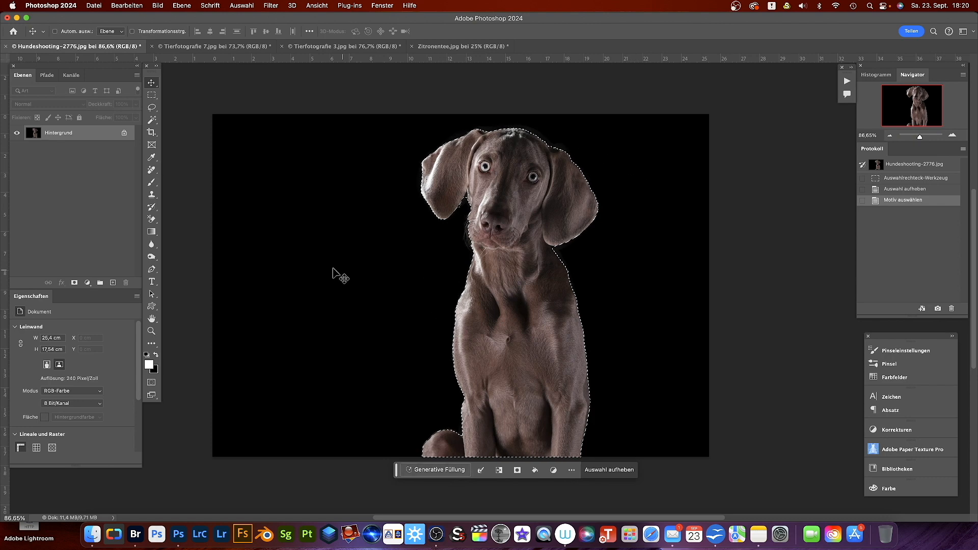
click(74, 284)
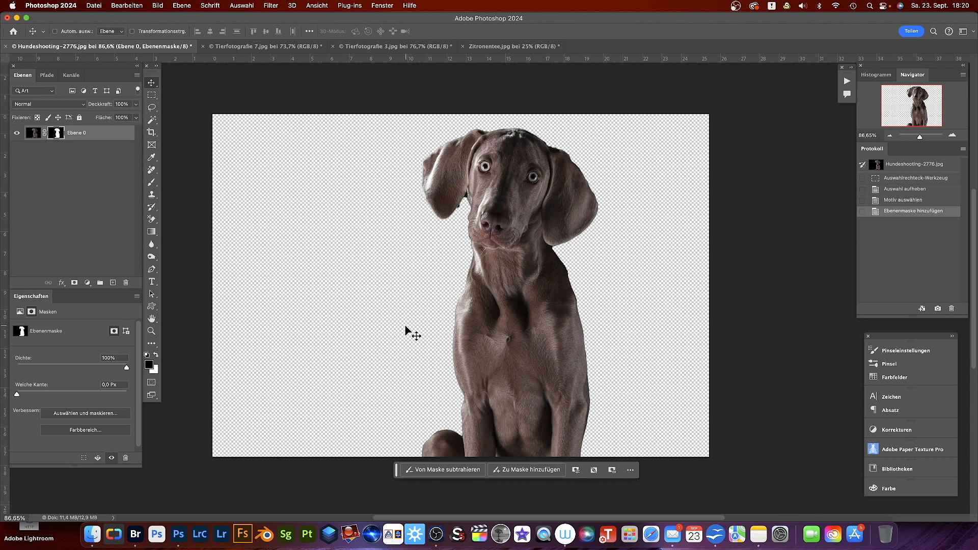
click(906, 165)
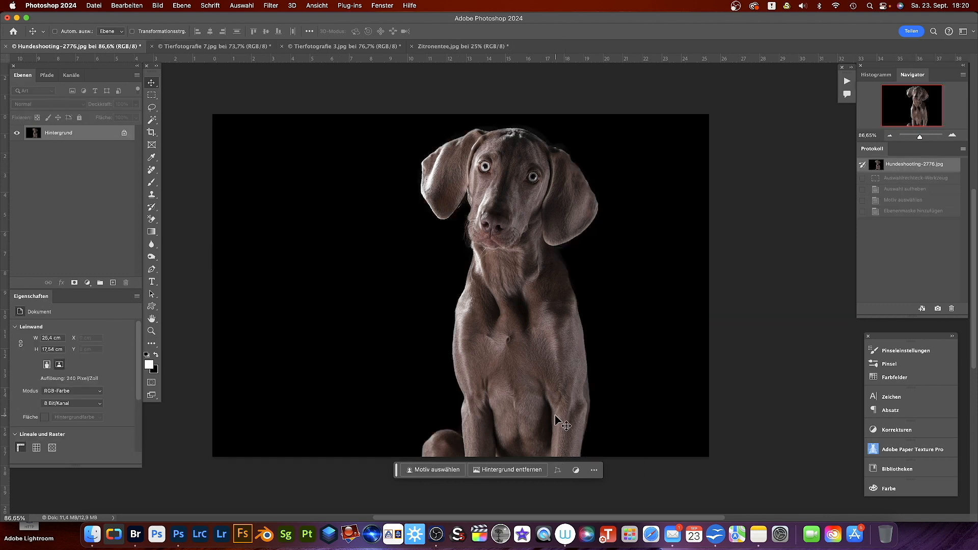
click(493, 471)
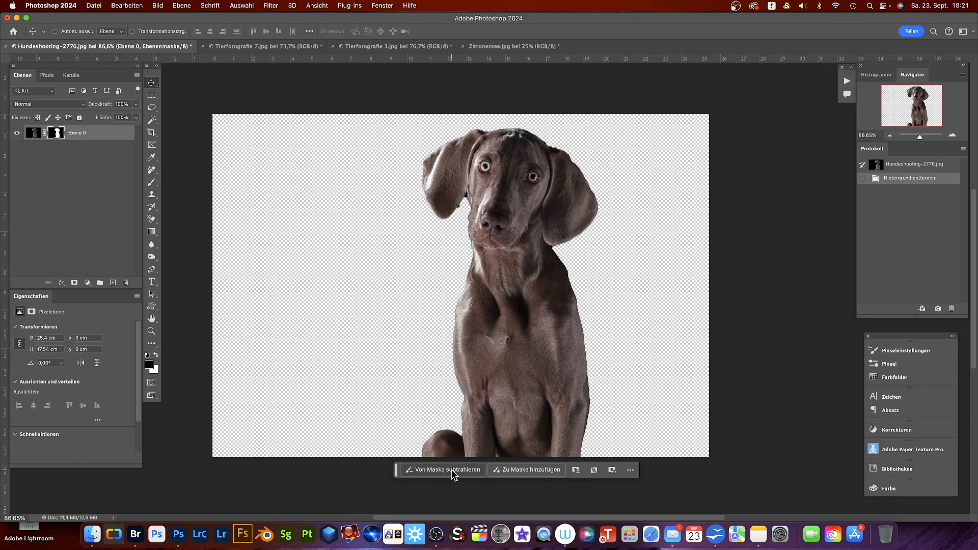
click(894, 168)
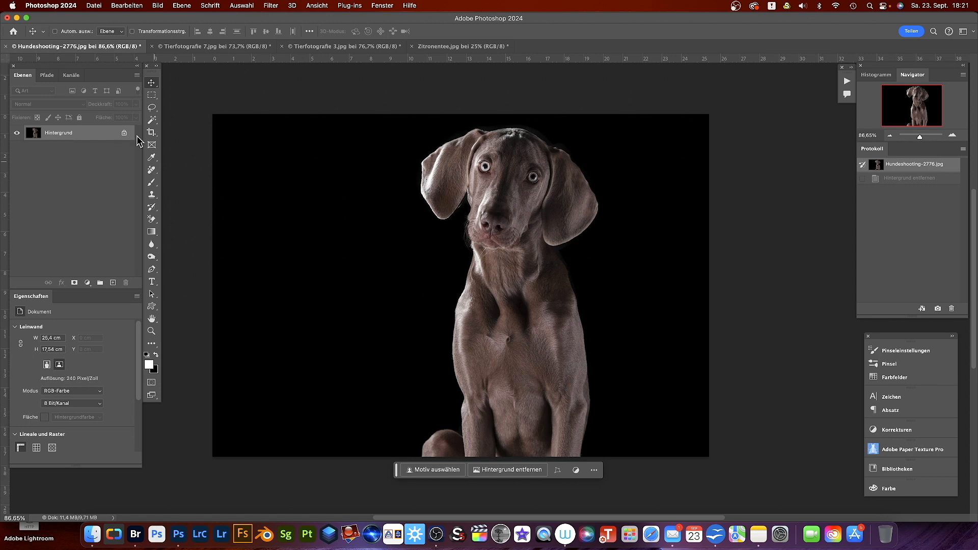
- Duplicate the background layer with the original hidden, and select the dog on the copy using Select Subject
drag(102, 133, 114, 285)
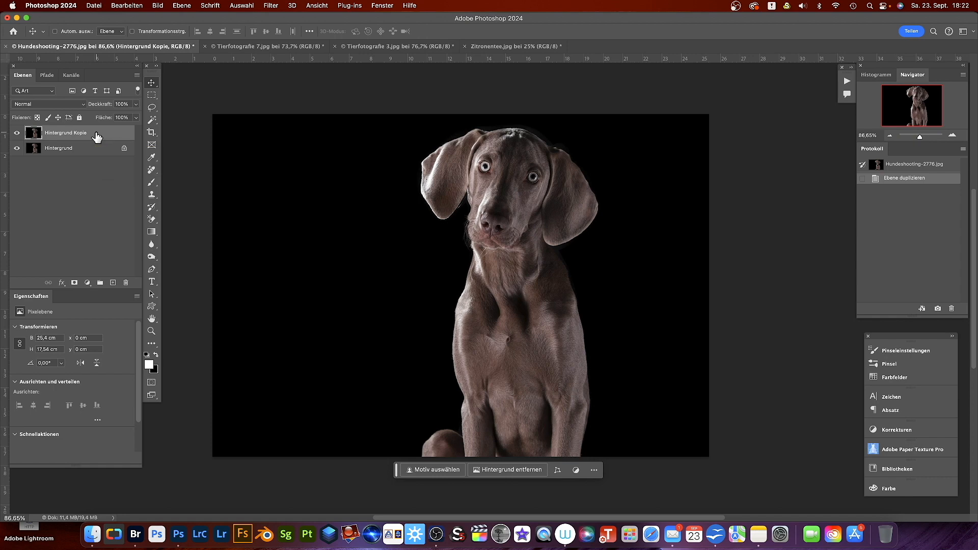
click(16, 148)
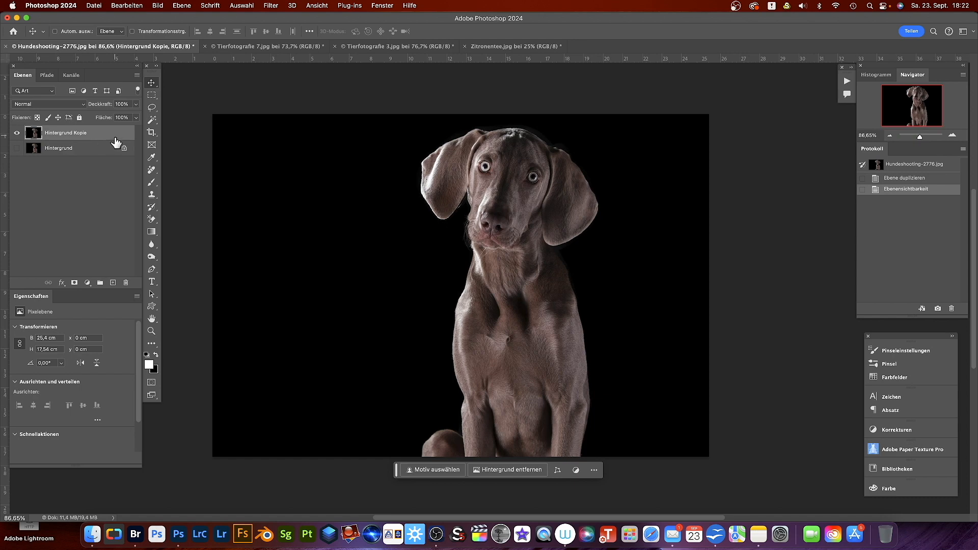
click(434, 469)
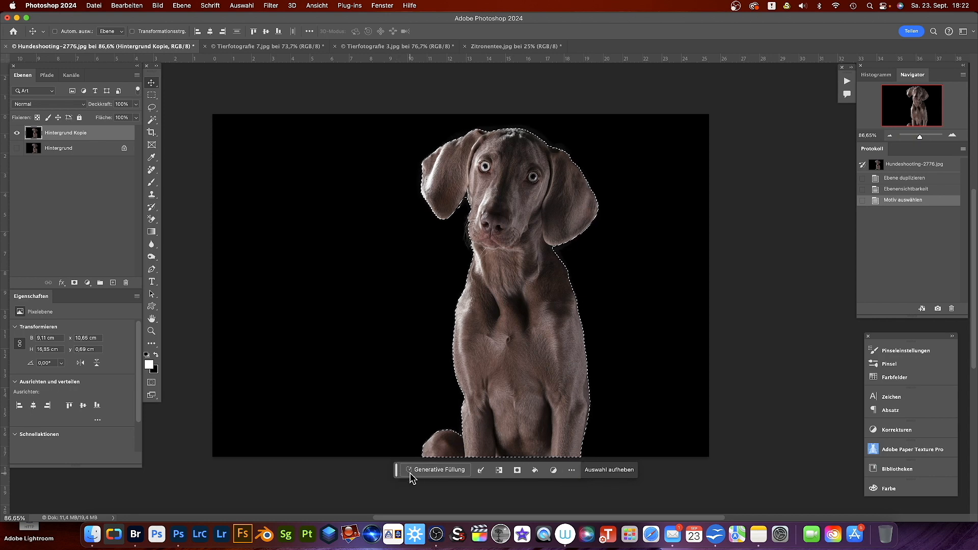
- Move the contextual task bar beneath the left part of the image and unpin its position
click(571, 470)
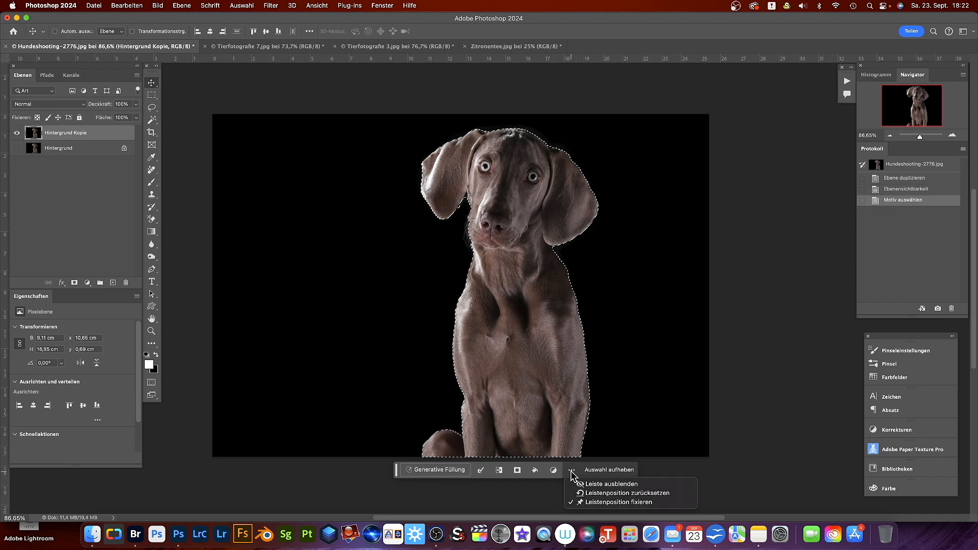
click(590, 503)
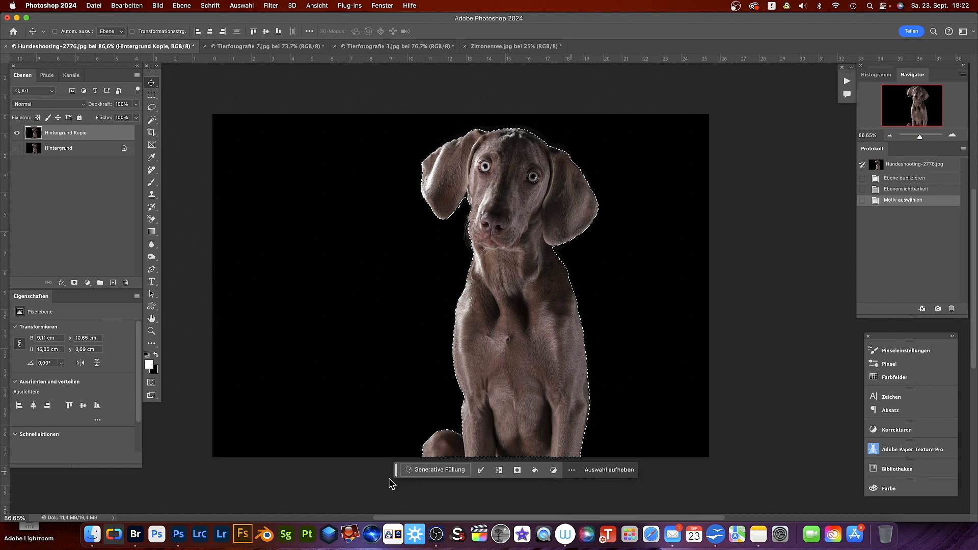
drag(397, 471, 243, 478)
click(417, 478)
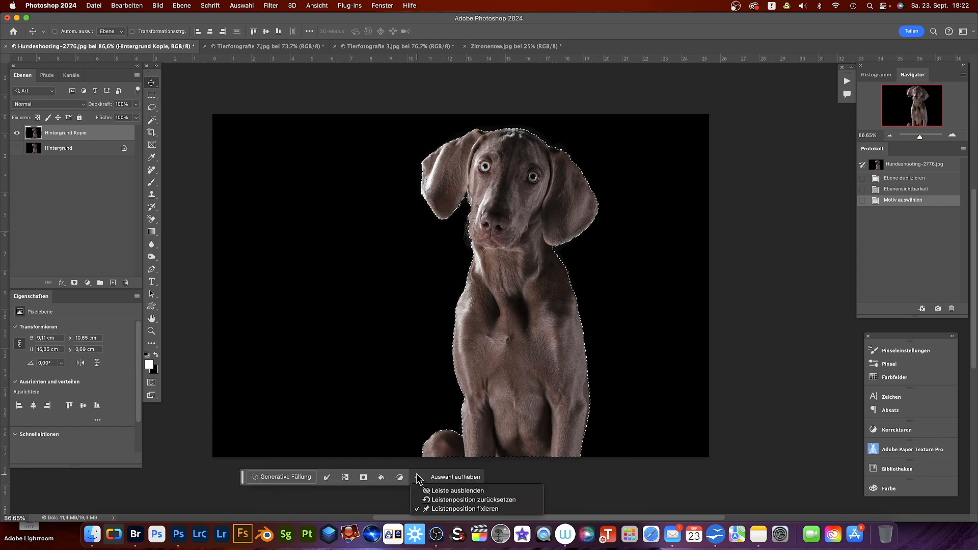
click(436, 509)
- Zoom the dog image out and in to examine how the unpinned task bar behaves
scroll(512, 397, down, 5)
scroll(512, 396, up, 5)
scroll(512, 396, up, 5)
scroll(511, 396, down, 8)
scroll(511, 396, up, 8)
scroll(512, 396, down, 5)
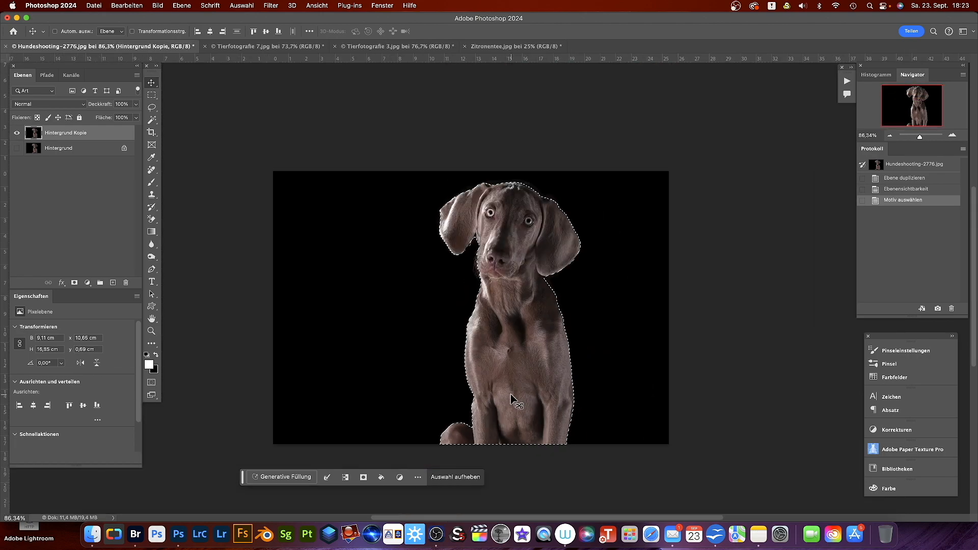
scroll(512, 396, up, 5)
scroll(511, 396, down, 3)
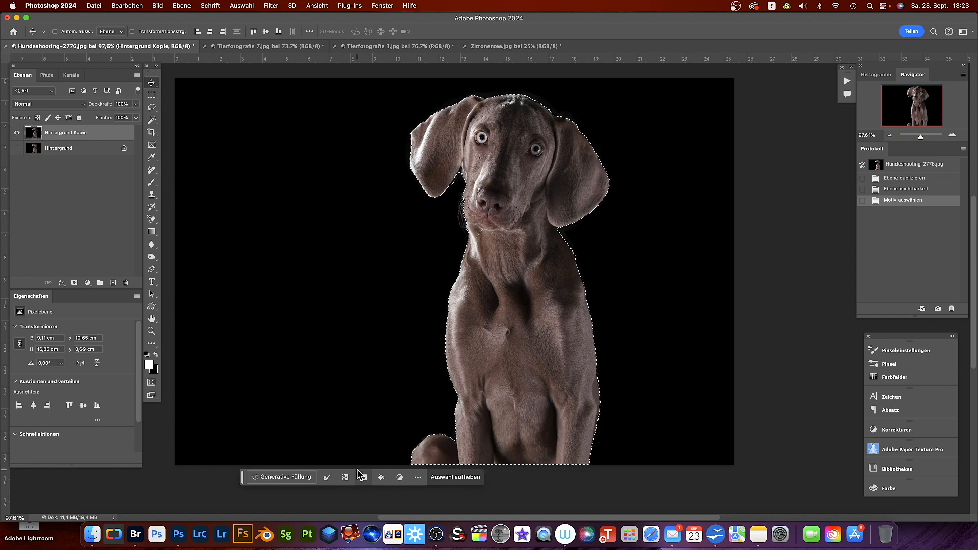
- Reset the contextual task bar's position and check how it behaves while zooming the image
click(418, 477)
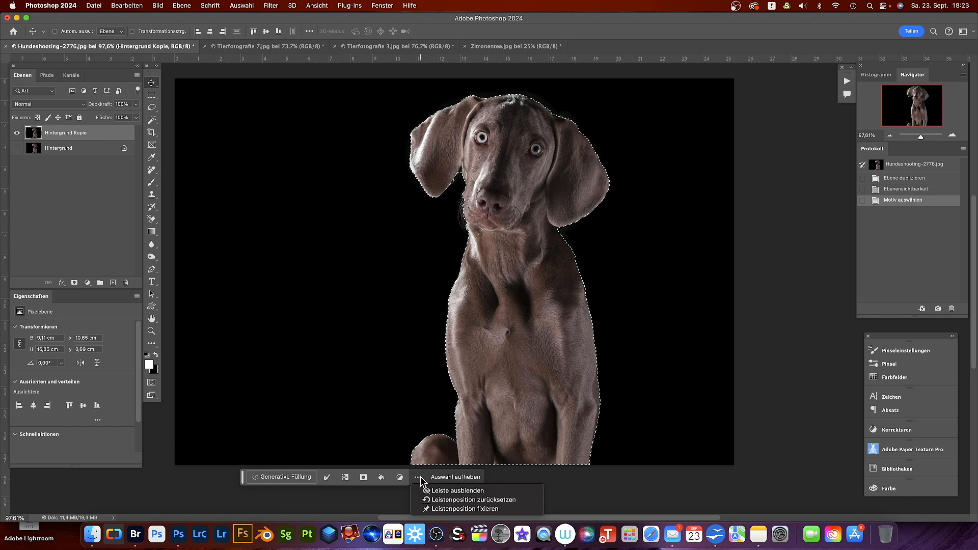
click(450, 504)
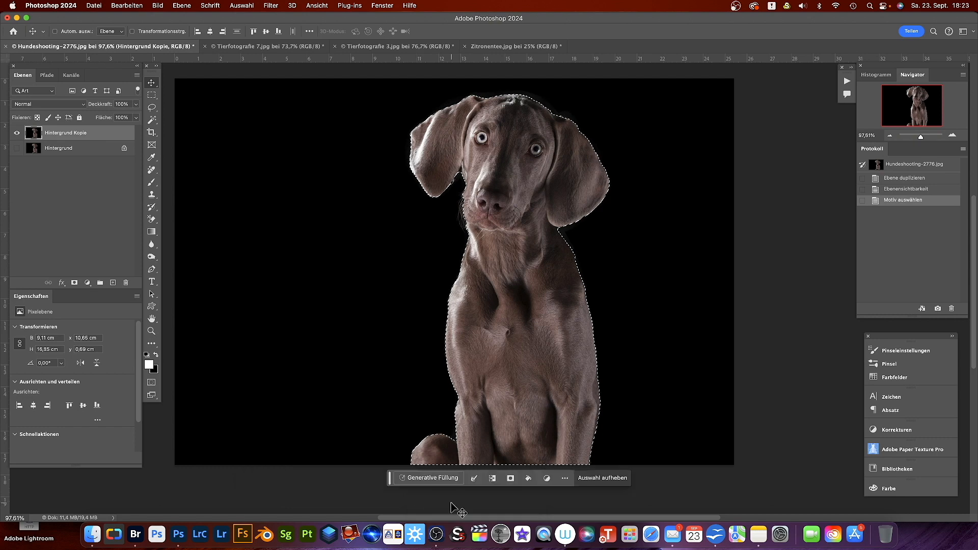
scroll(479, 408, down, 3)
scroll(479, 407, down, 2)
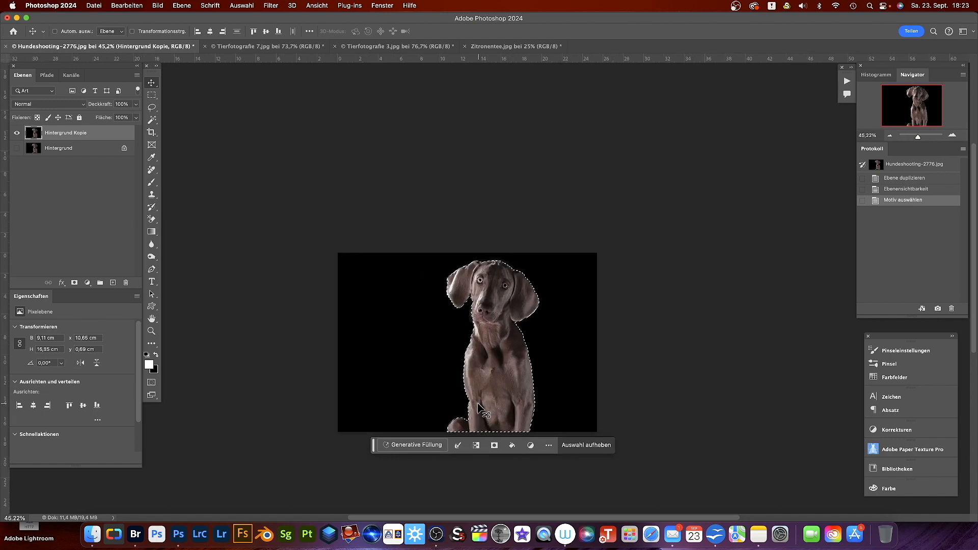
scroll(479, 408, up, 5)
scroll(479, 407, down, 4)
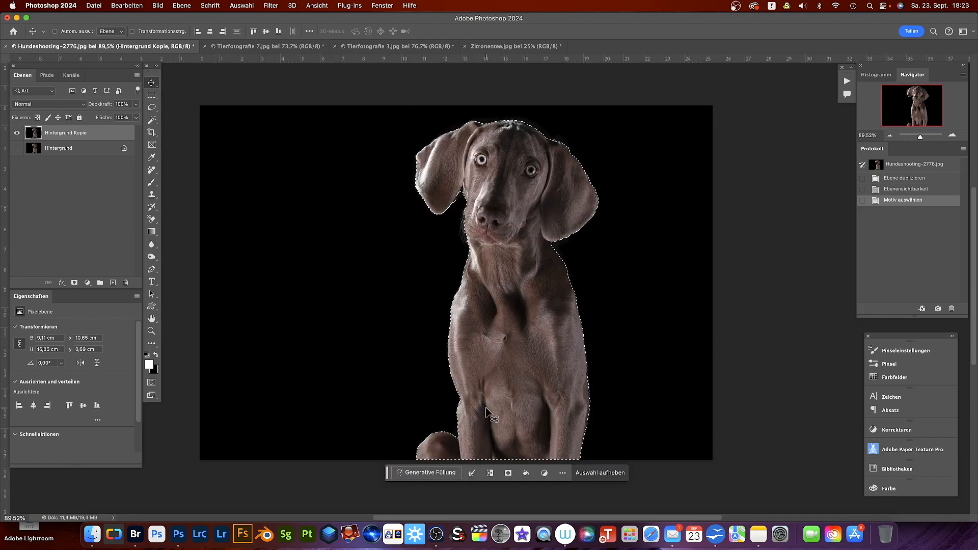
- Add a layer mask to the background copy from the dog selection and show the original background layer
click(509, 473)
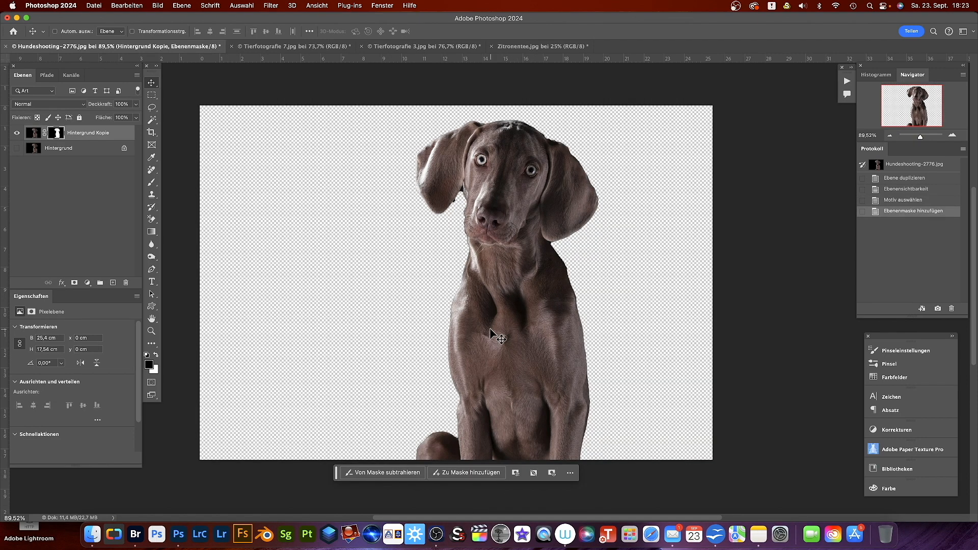
click(17, 149)
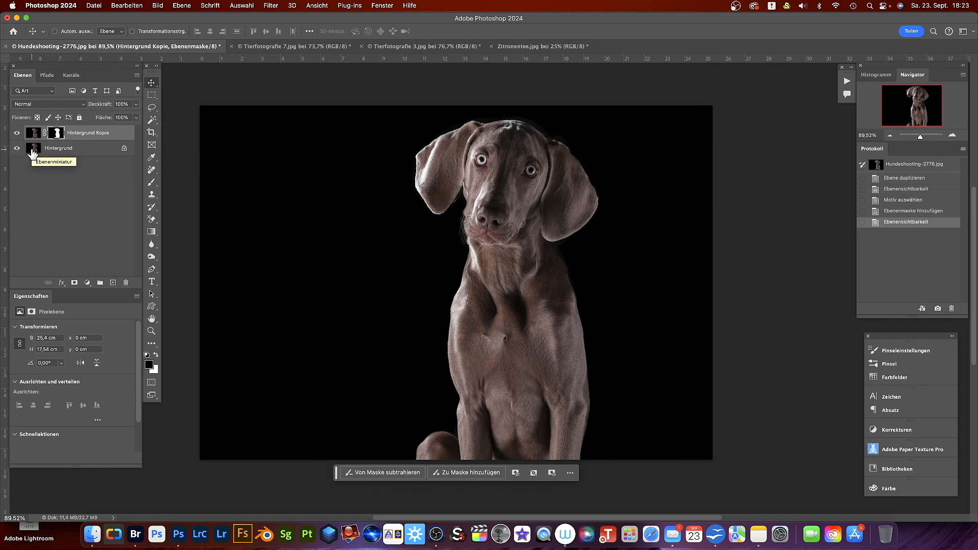
- Add a layer above the original background and draw a radial green-to-black gradient from the dog's chest outward past the image's left edge
click(95, 152)
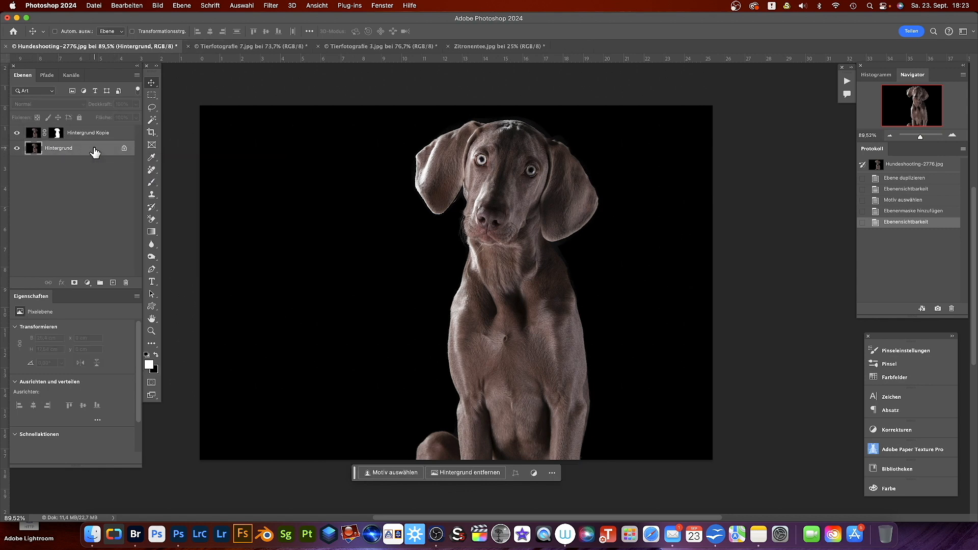
click(113, 283)
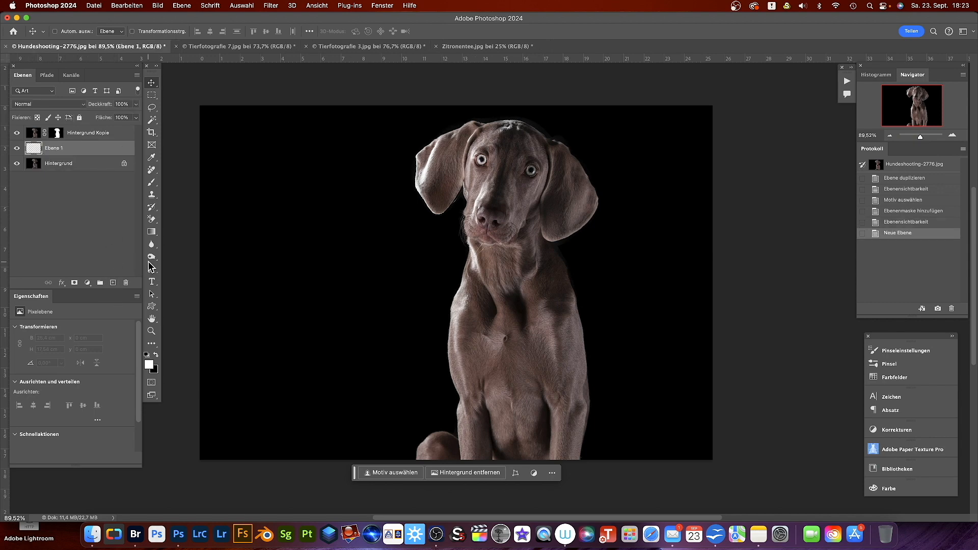
click(151, 232)
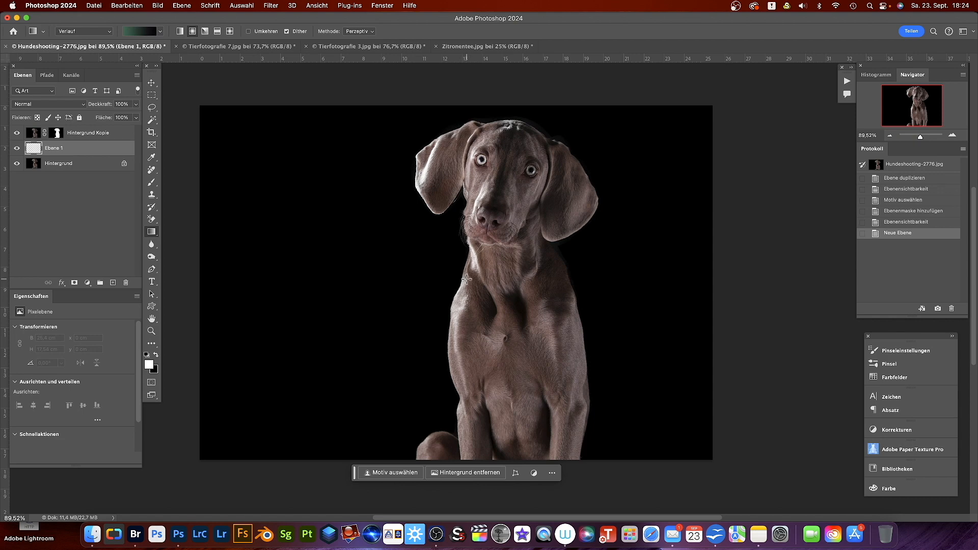
drag(463, 278, 182, 280)
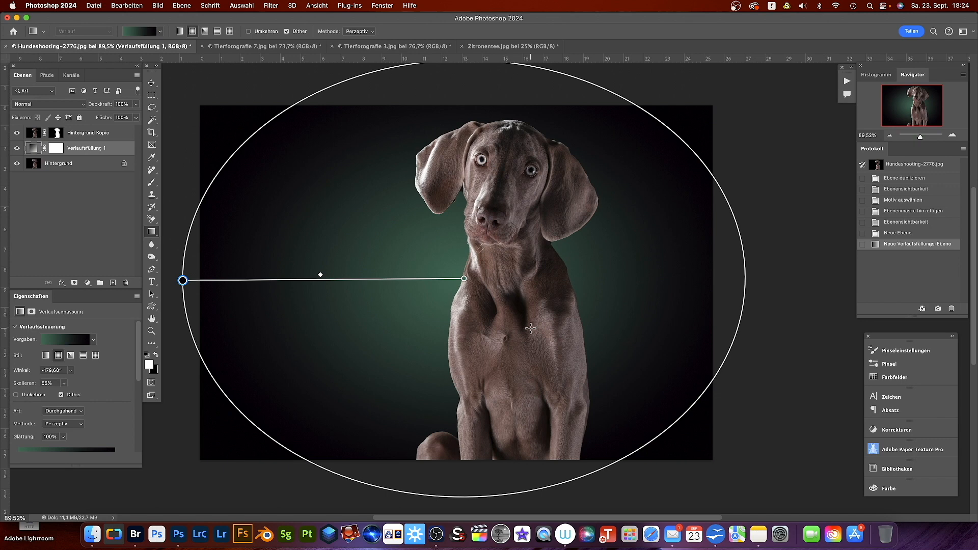
scroll(470, 235, up, 5)
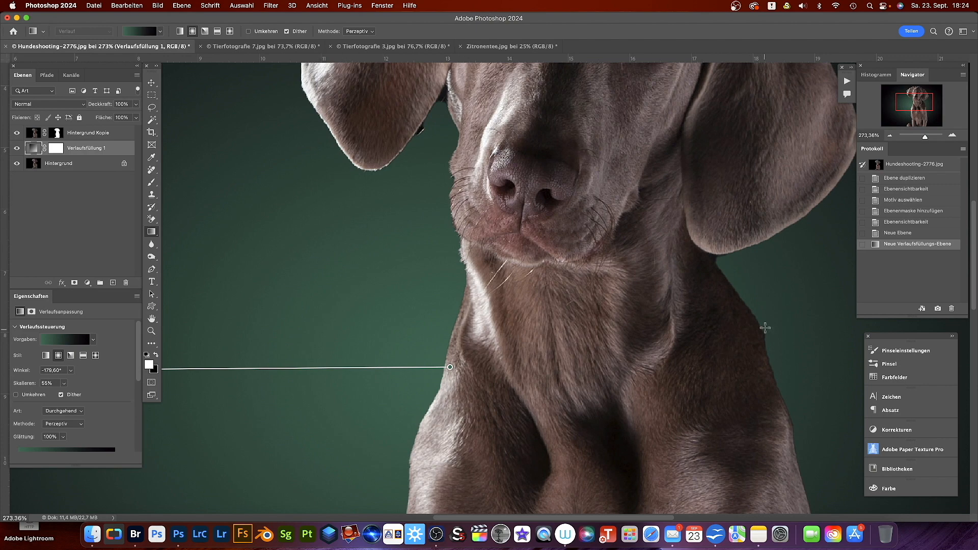
- Recolour the radial gradient's centre stop to dark red 633339, keeping the outer stop's near-black colour
scroll(539, 363, down, 5)
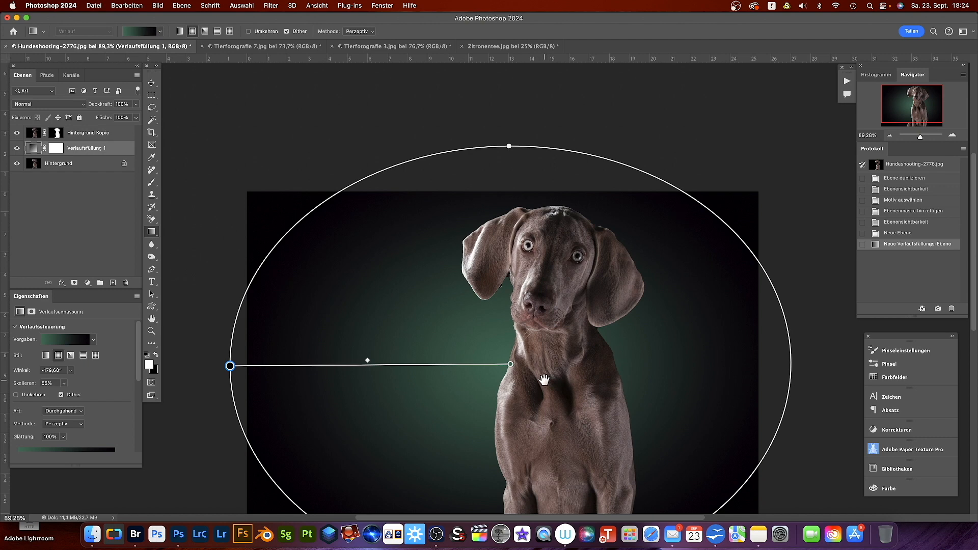
scroll(539, 365, down, 3)
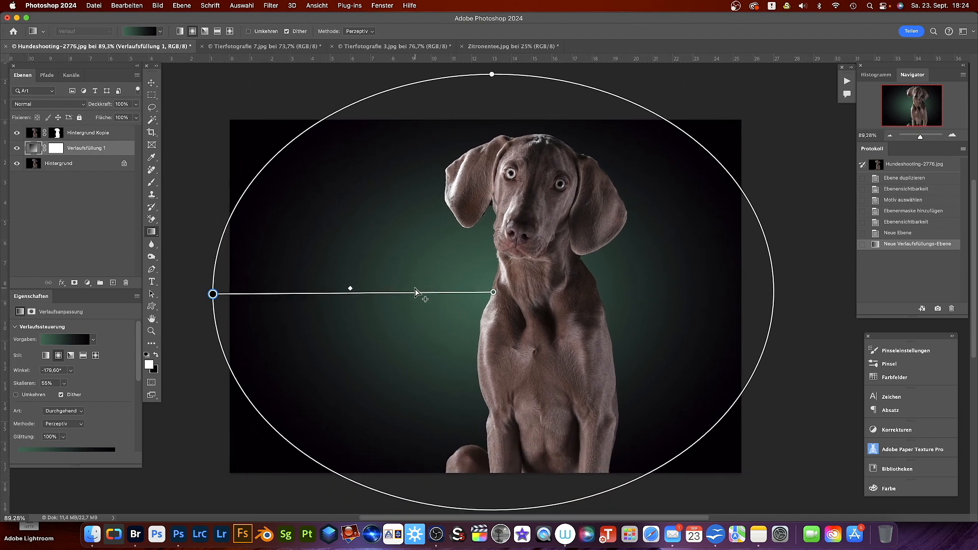
double_click(493, 293)
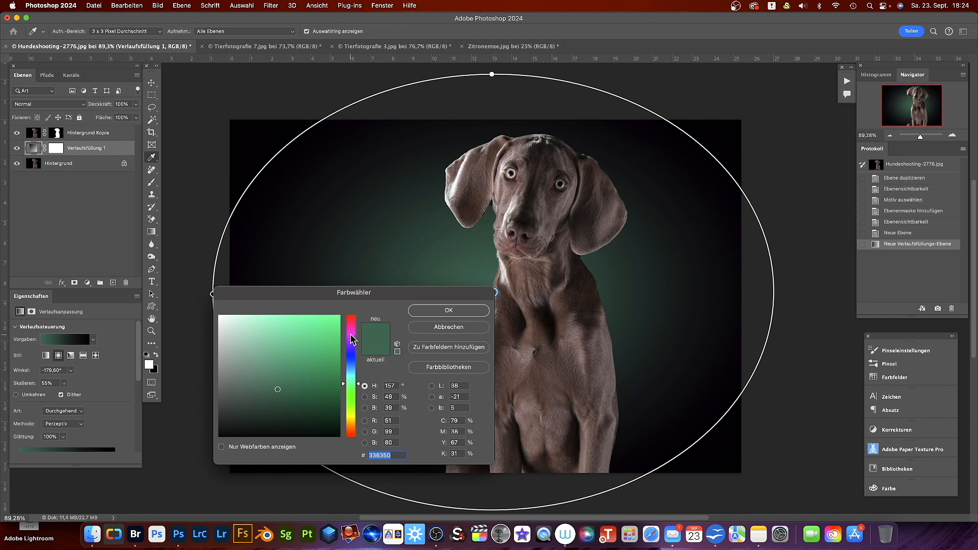
click(351, 335)
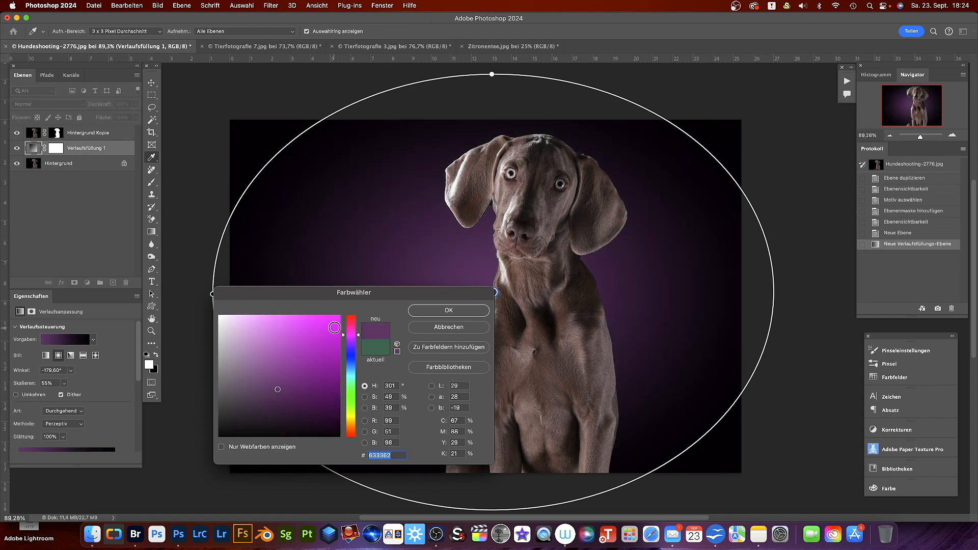
click(350, 317)
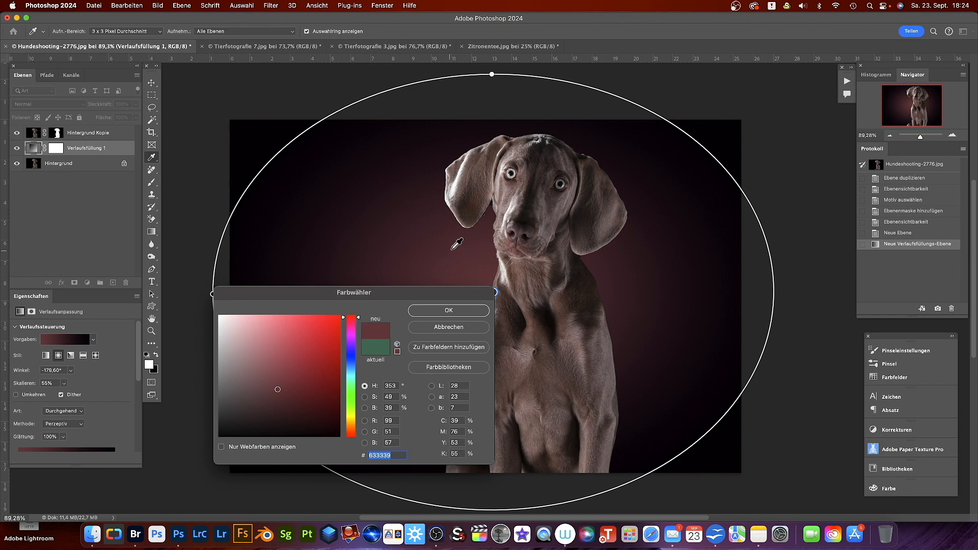
click(443, 310)
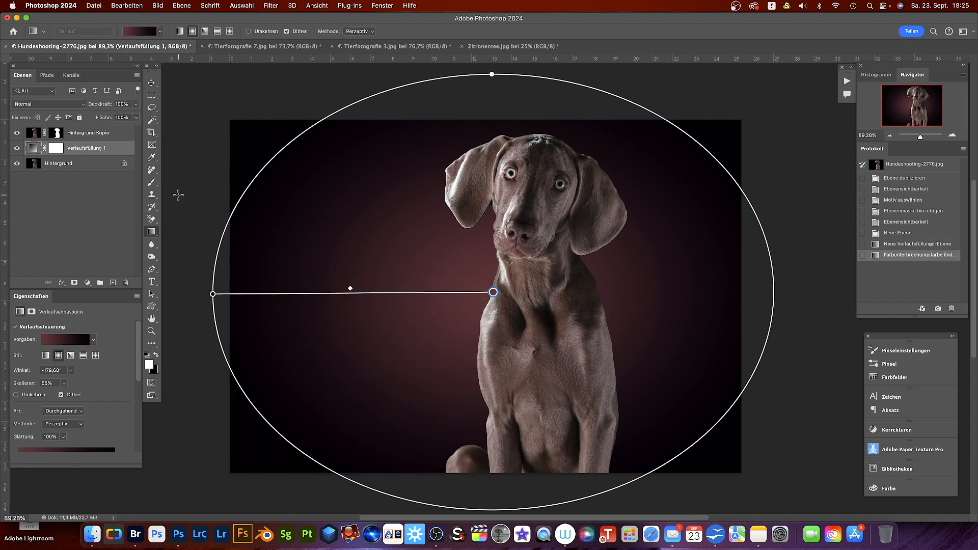
double_click(213, 294)
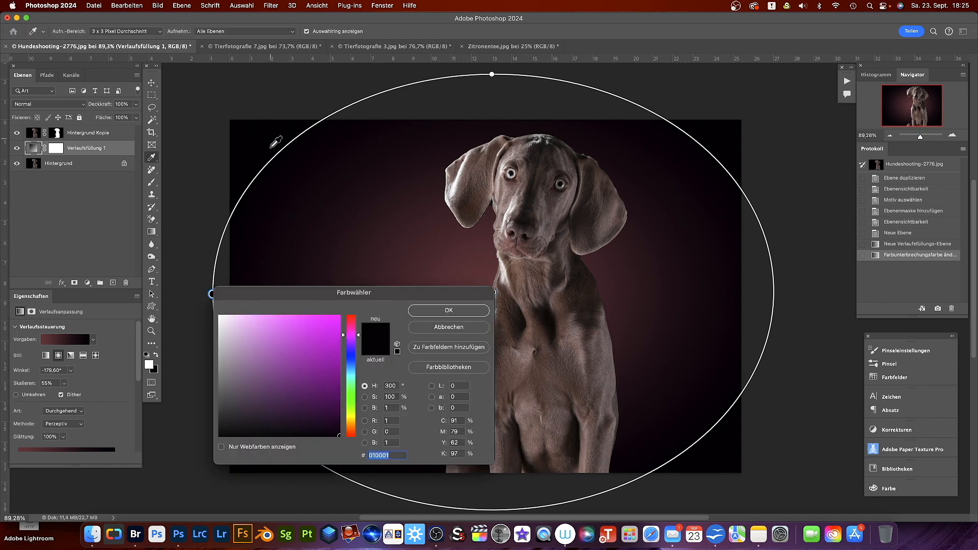
click(458, 328)
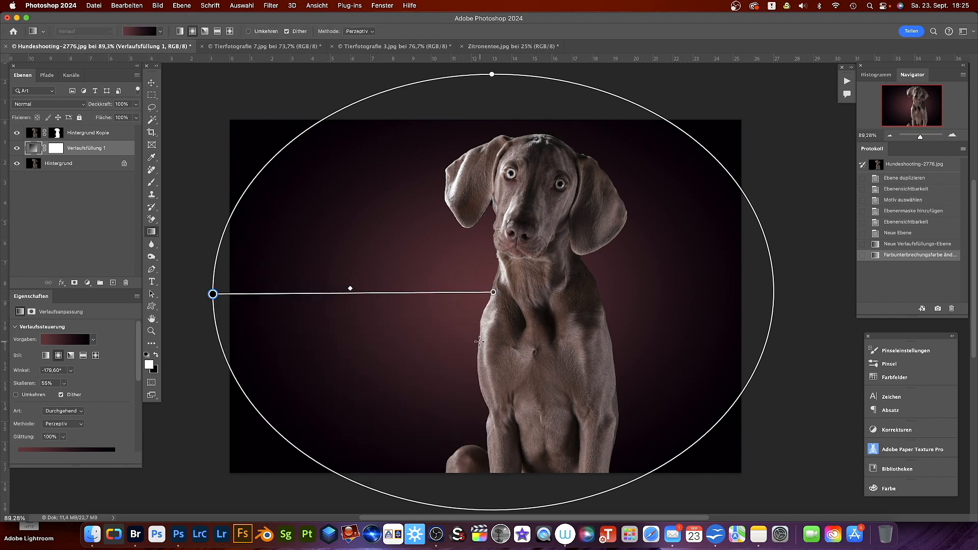
- Set the gradient fill layer's blend mode to Negativ multiplizieren, select the masked dog layer and inspect the whiskers along the muzzle
click(120, 133)
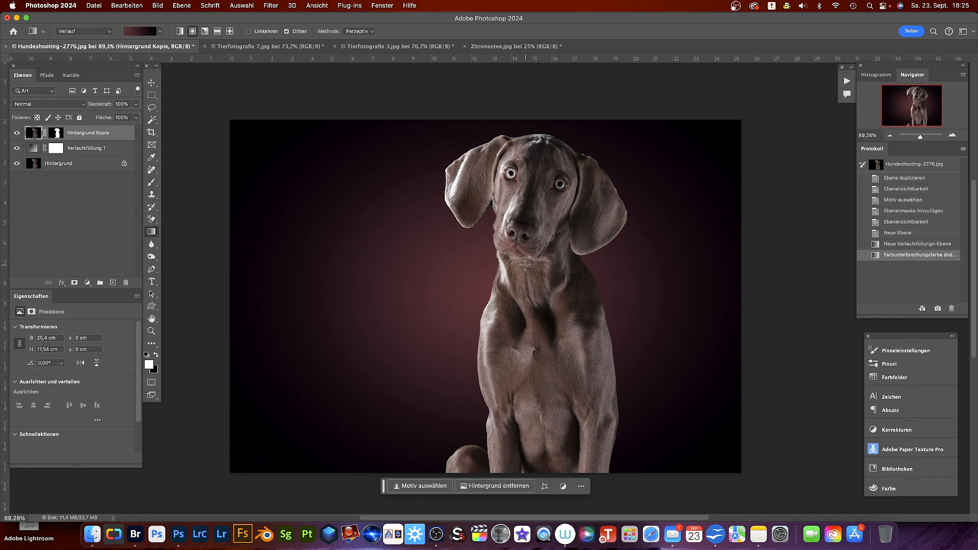
scroll(525, 264, up, 5)
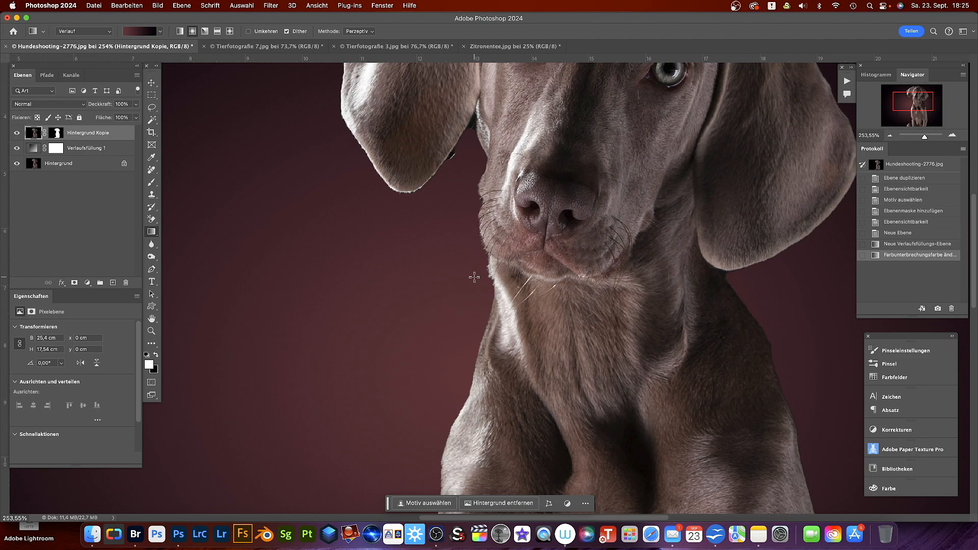
scroll(473, 277, down, 3)
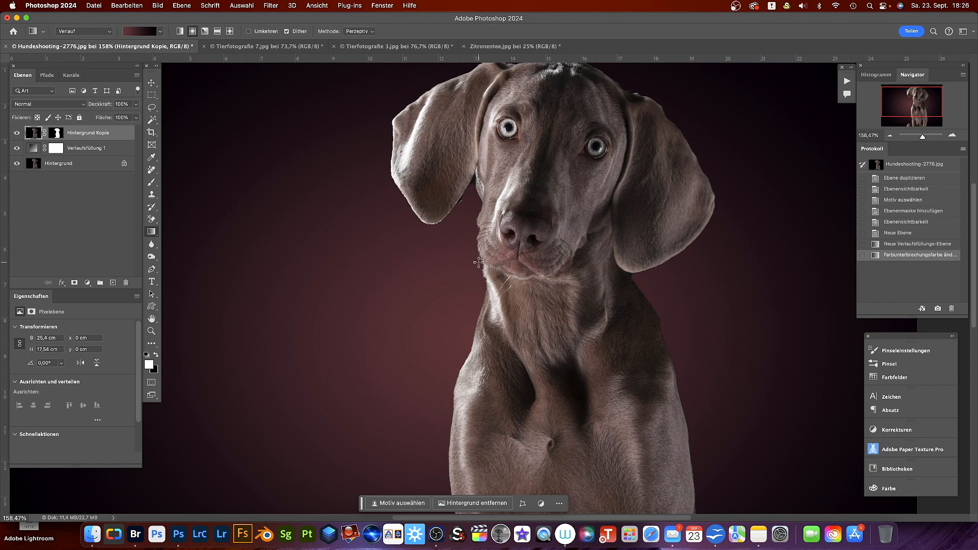
click(116, 148)
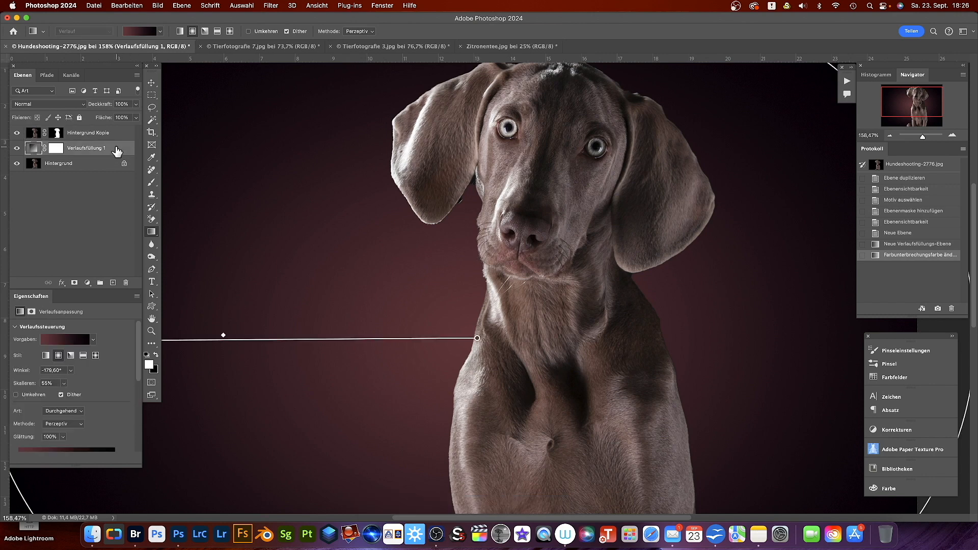
click(80, 106)
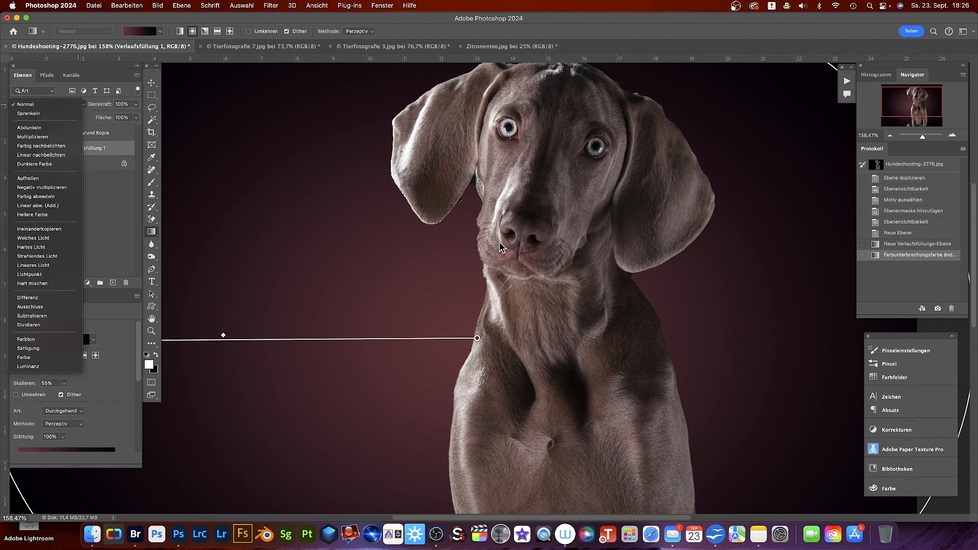
click(53, 187)
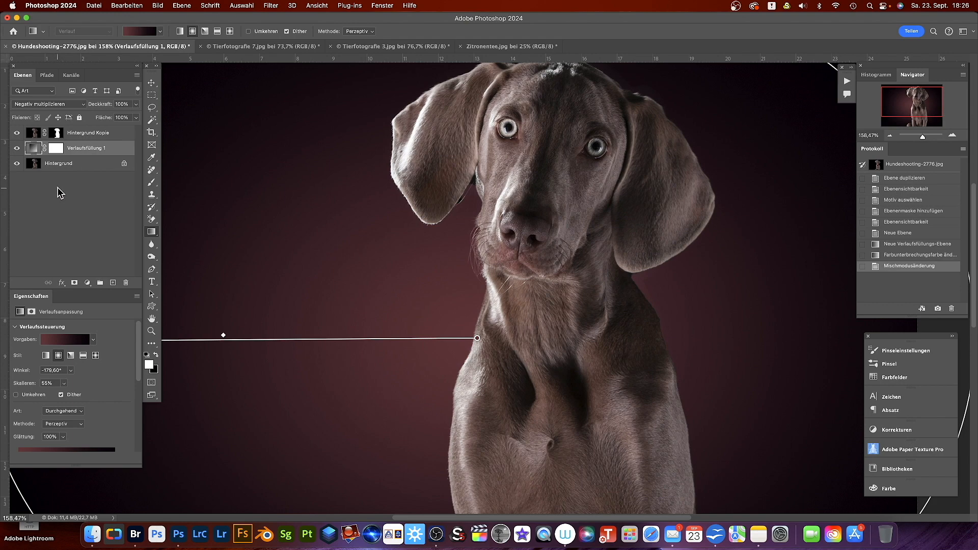
click(121, 138)
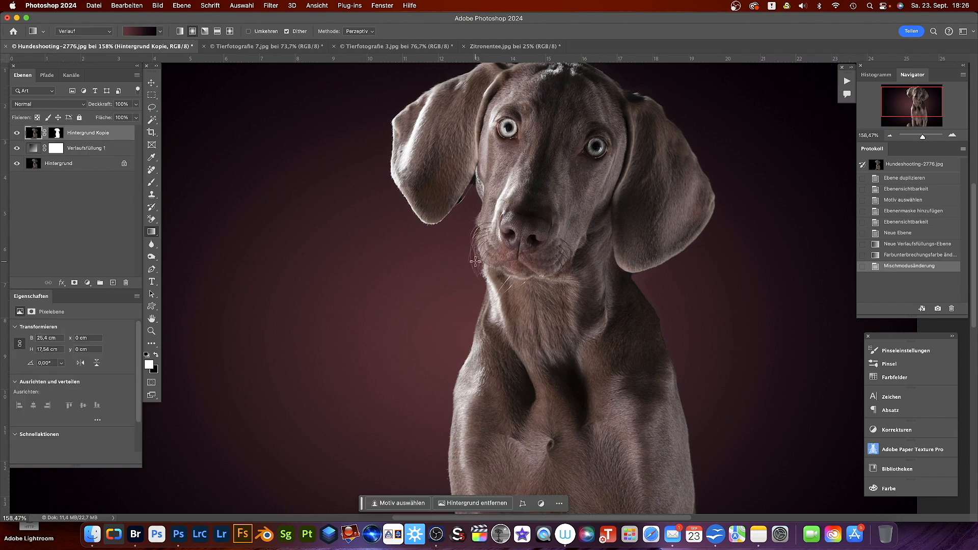
scroll(475, 262, up, 5)
scroll(475, 262, down, 6)
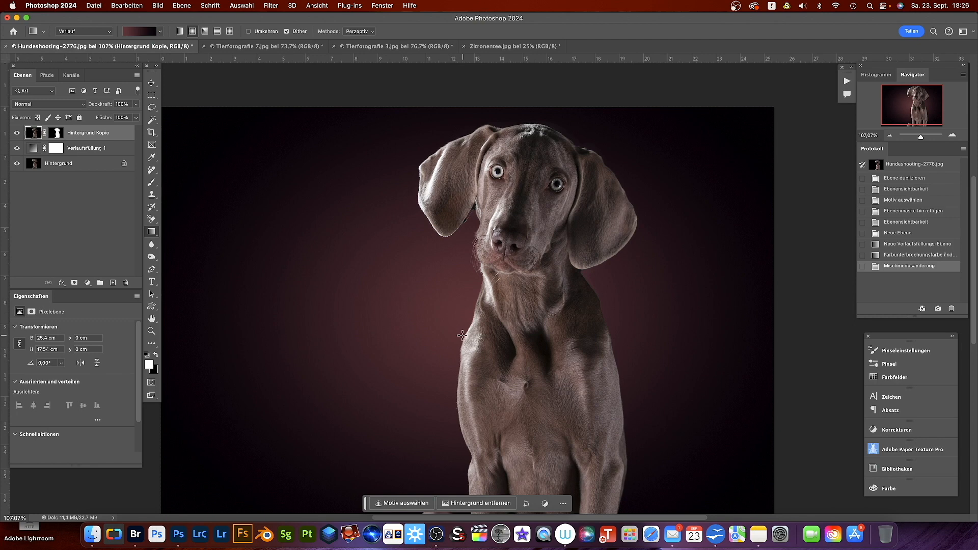
scroll(485, 371, down, 2)
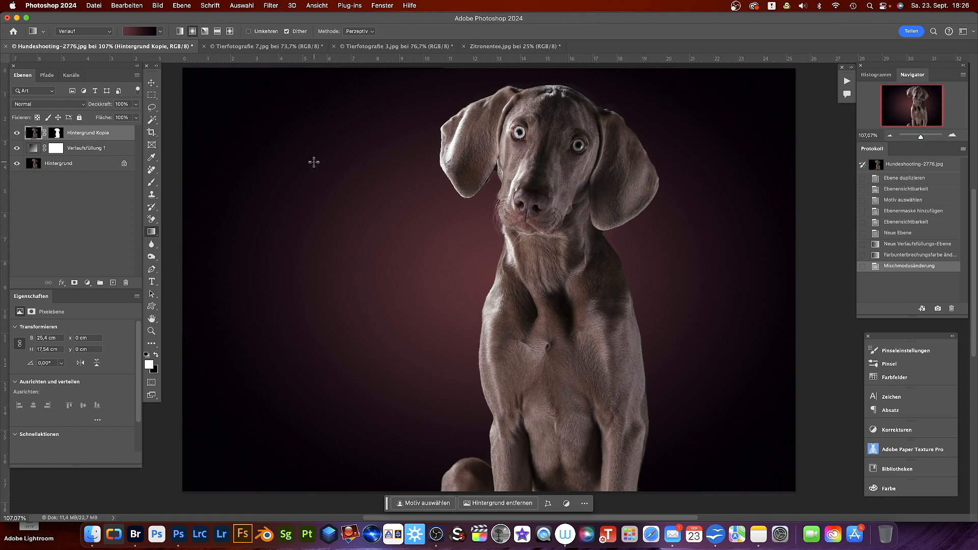
- Switch to the iguana image Tierfotografie 7.jpg and set the Crop tool's fill to Hintergrund (Standard)
click(255, 46)
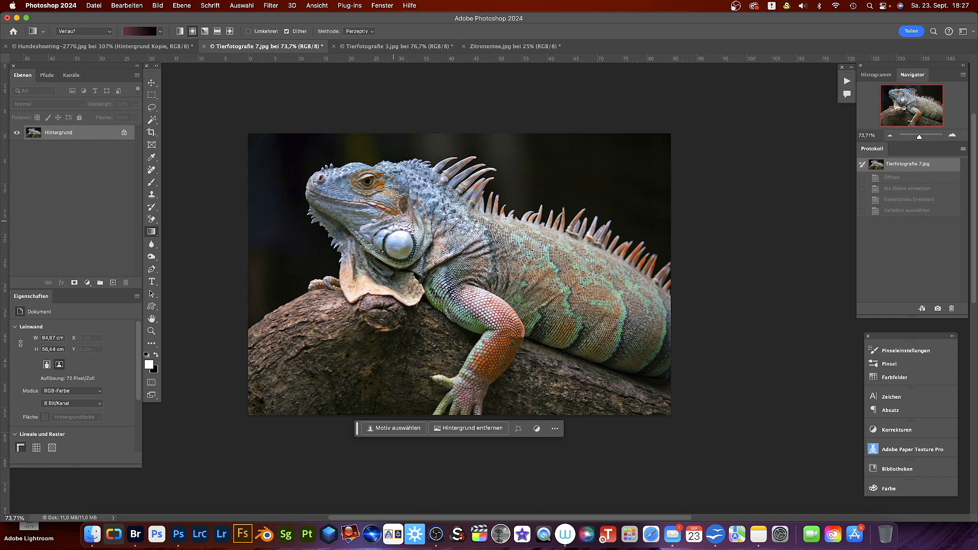
click(151, 132)
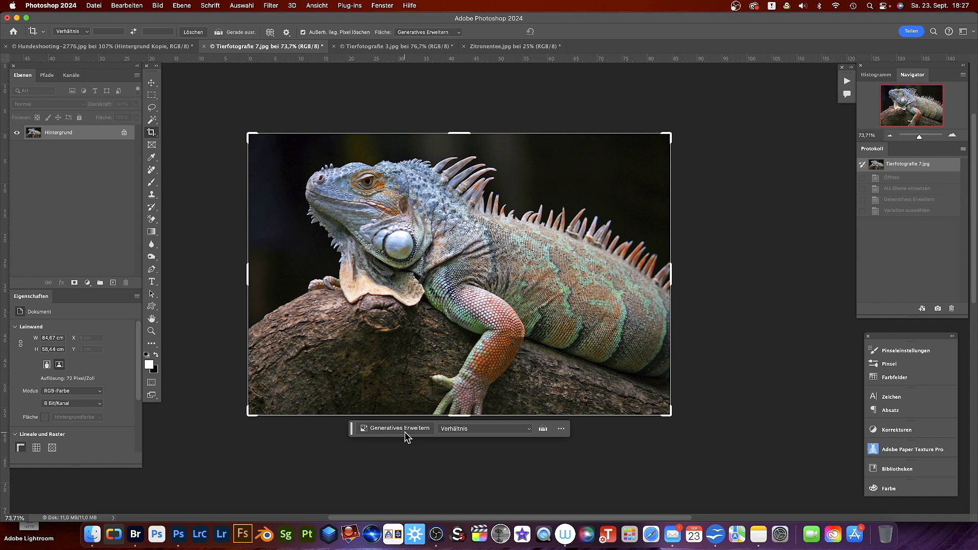
click(457, 32)
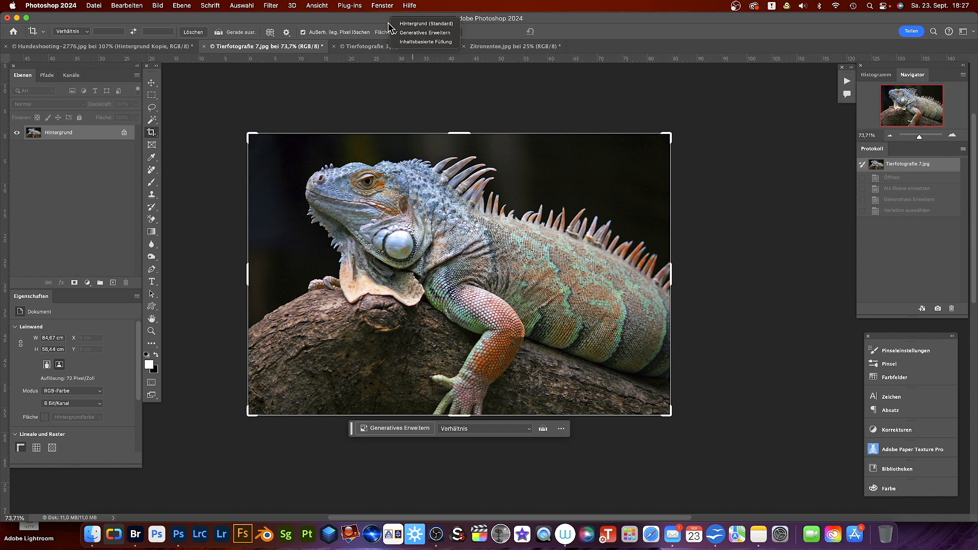
click(418, 24)
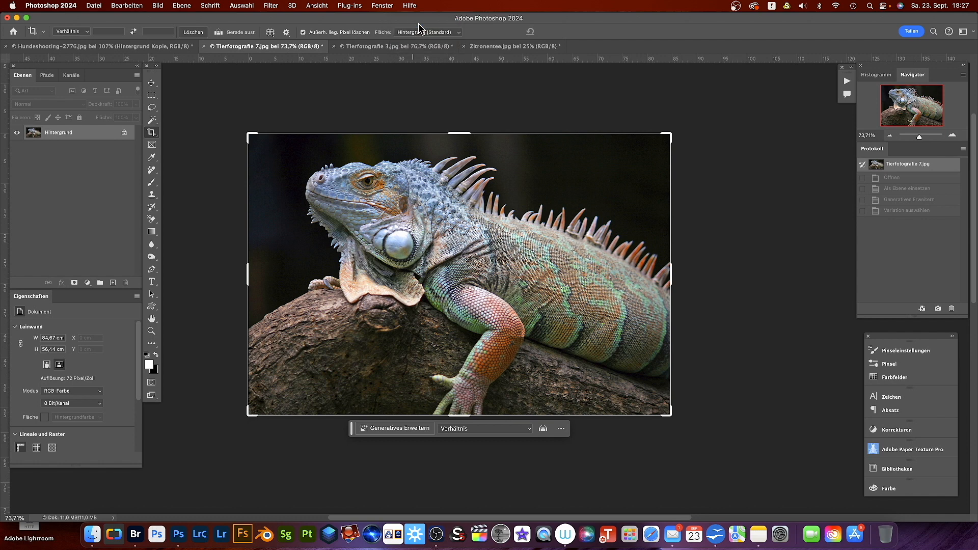
- Extend the canvas on all four sides to about 95.7 × 67.7 cm with the background colour, and revert to the original image state
drag(462, 136, 463, 121)
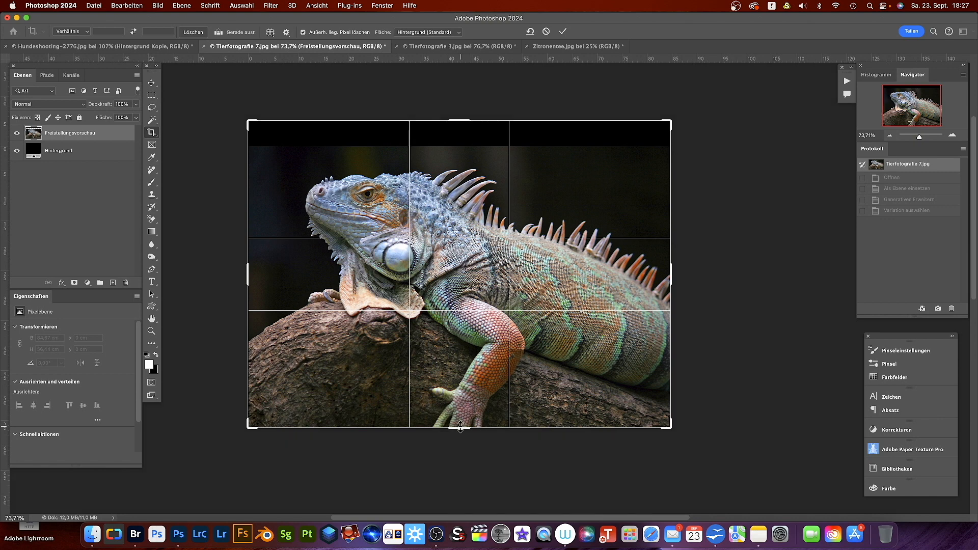
drag(461, 427, 460, 442)
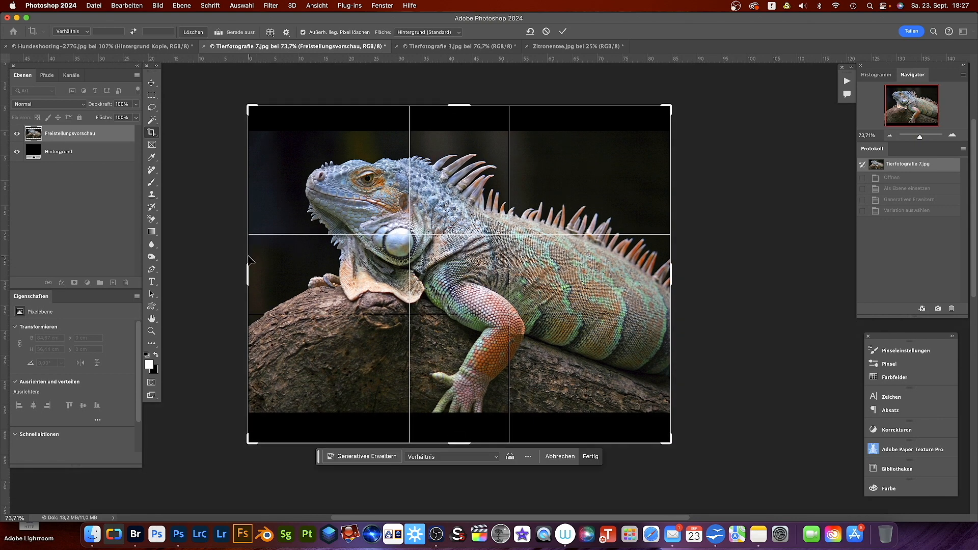
drag(247, 255, 236, 253)
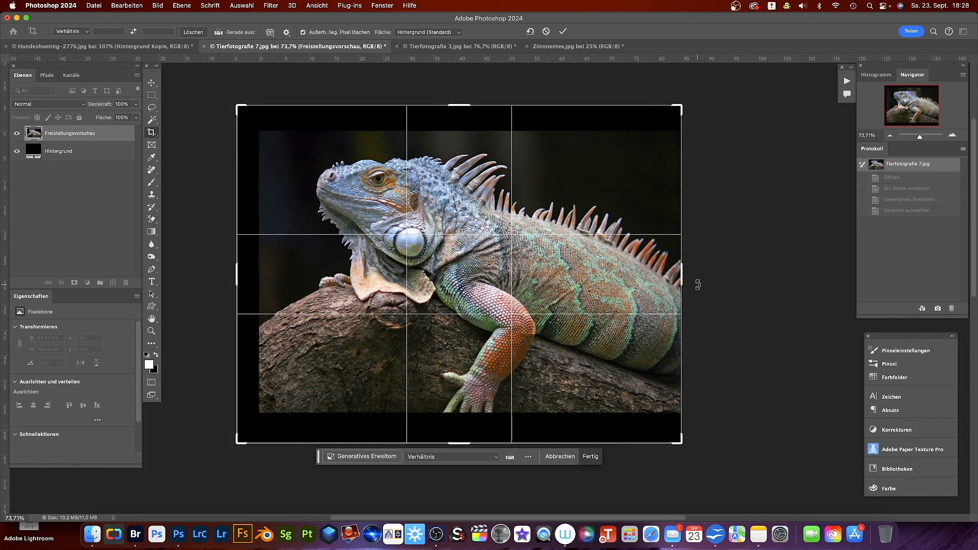
drag(682, 277, 715, 275)
click(563, 32)
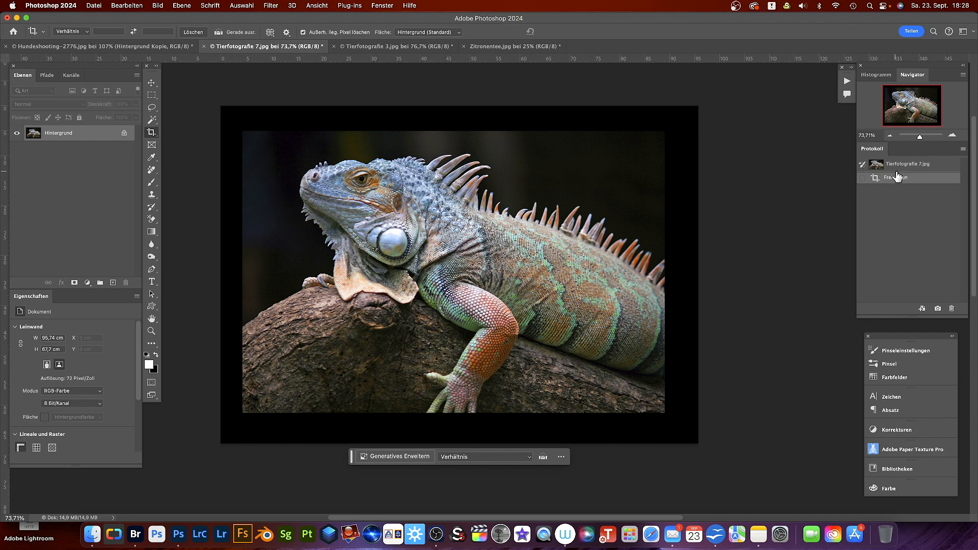
click(902, 167)
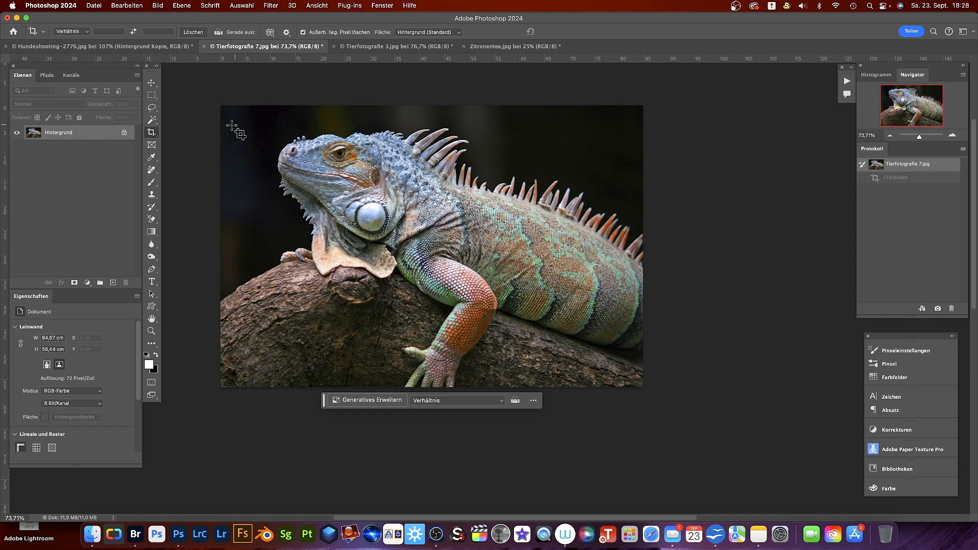
- Convert the iguana background into a regular layer and try extending the canvas above the image with transparent fill
click(124, 132)
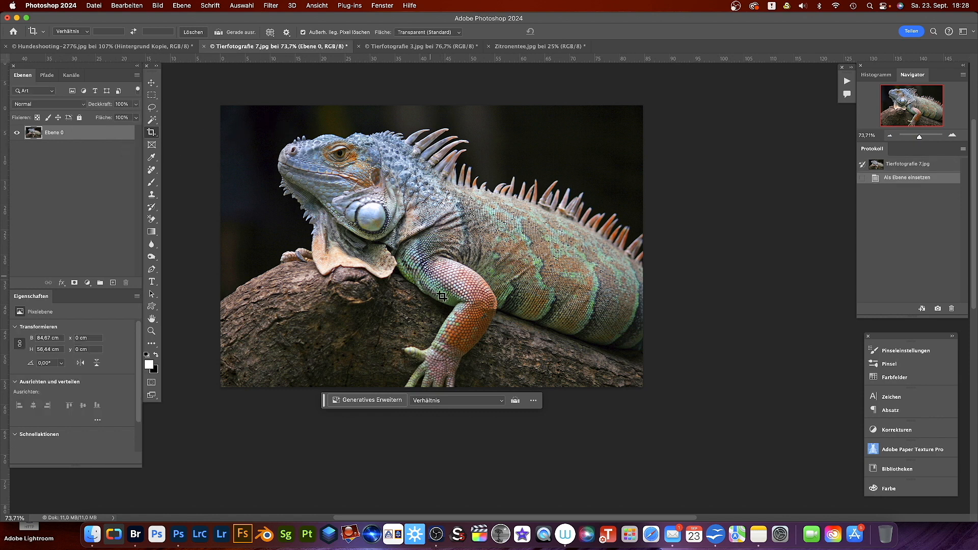
click(415, 214)
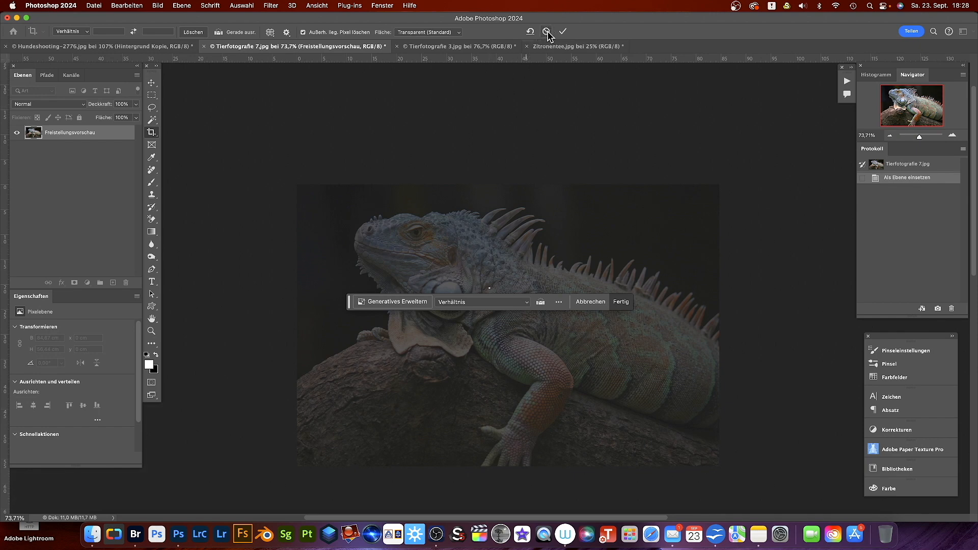
click(562, 32)
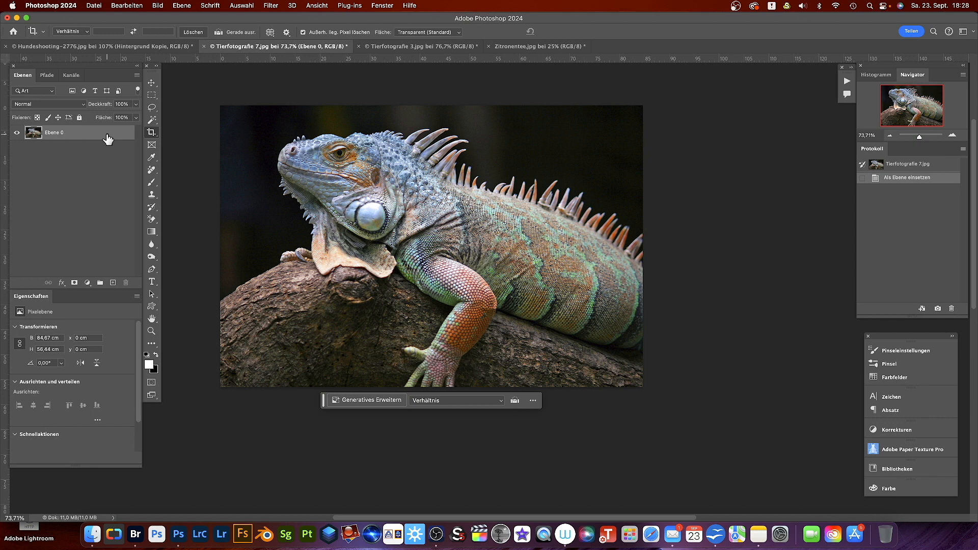
click(432, 237)
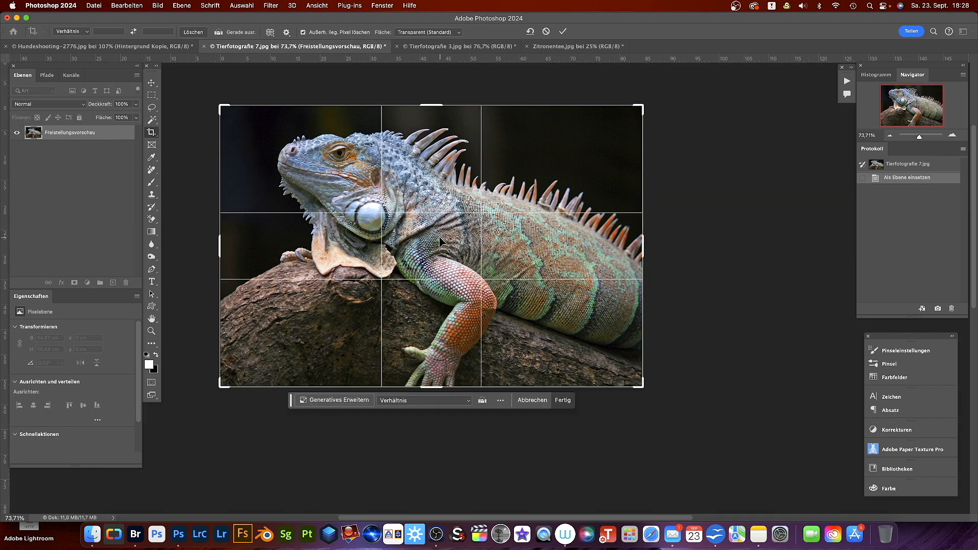
drag(432, 106, 433, 89)
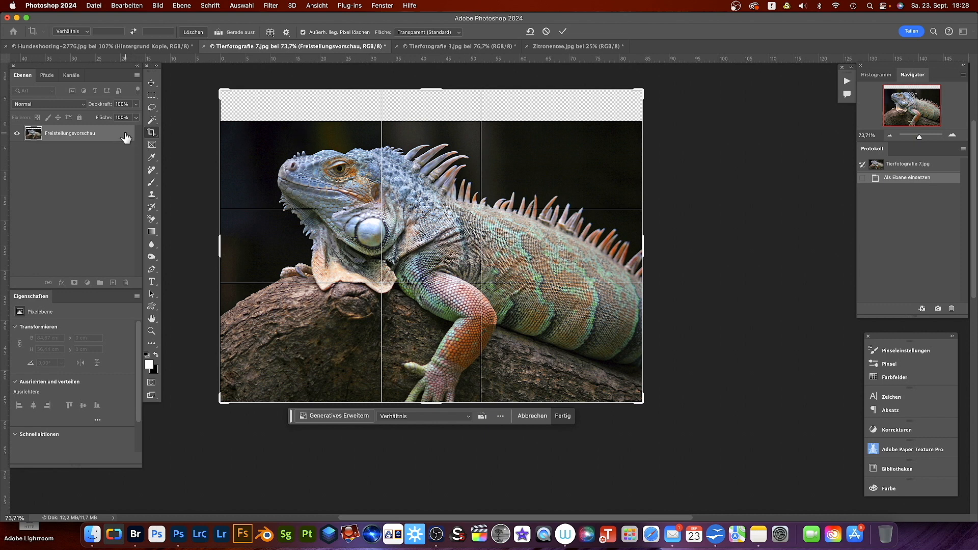
click(546, 32)
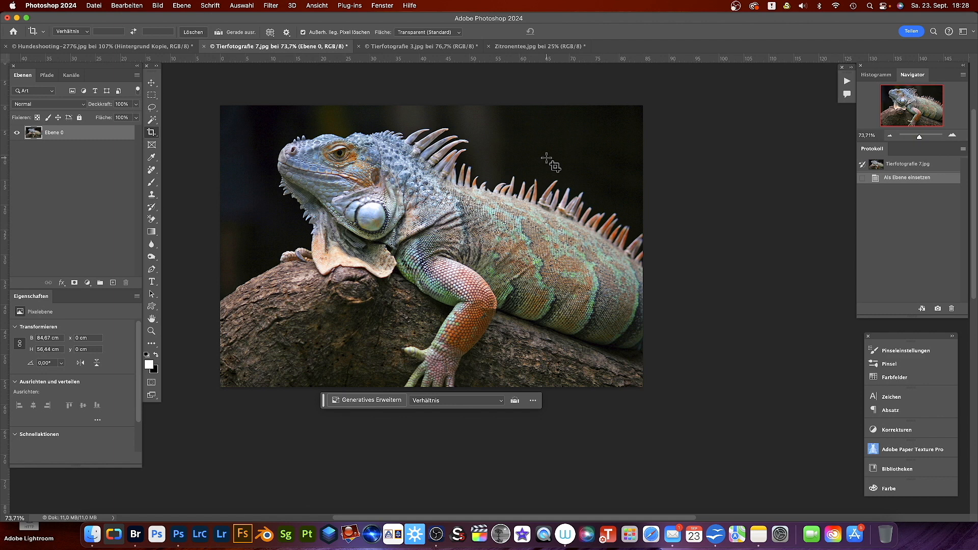
- Set the Crop tool's fill to Generatives Erweitern for the iguana image
click(458, 33)
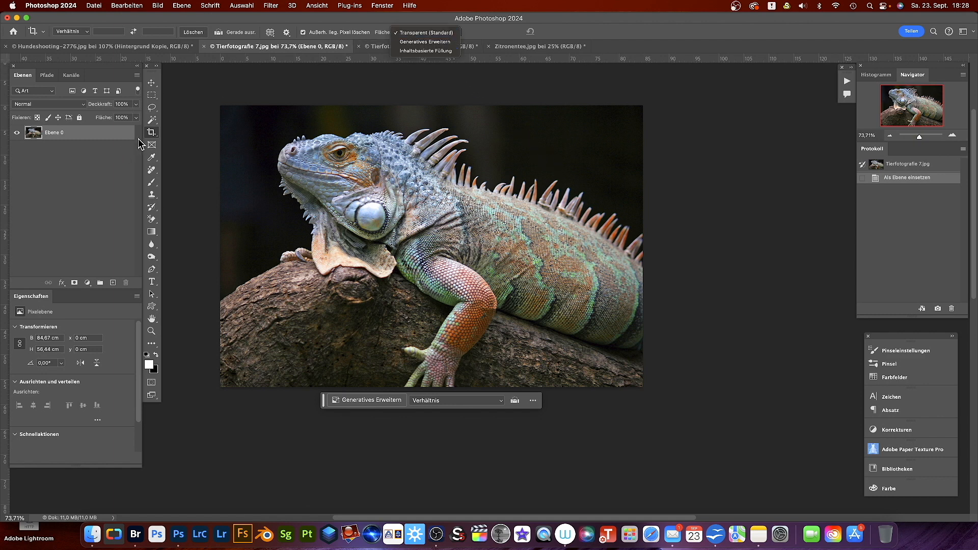
click(410, 42)
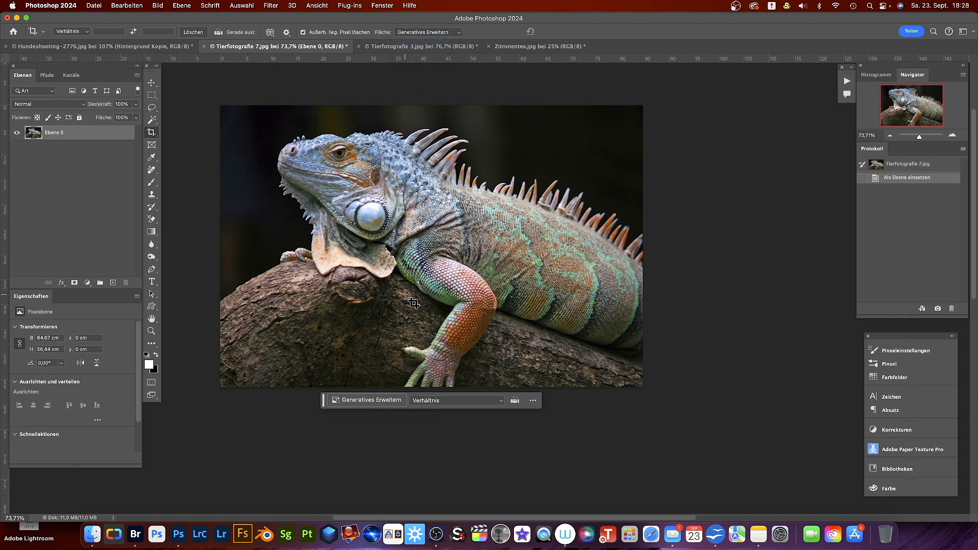
scroll(458, 308, up, 3)
scroll(458, 307, left, 2)
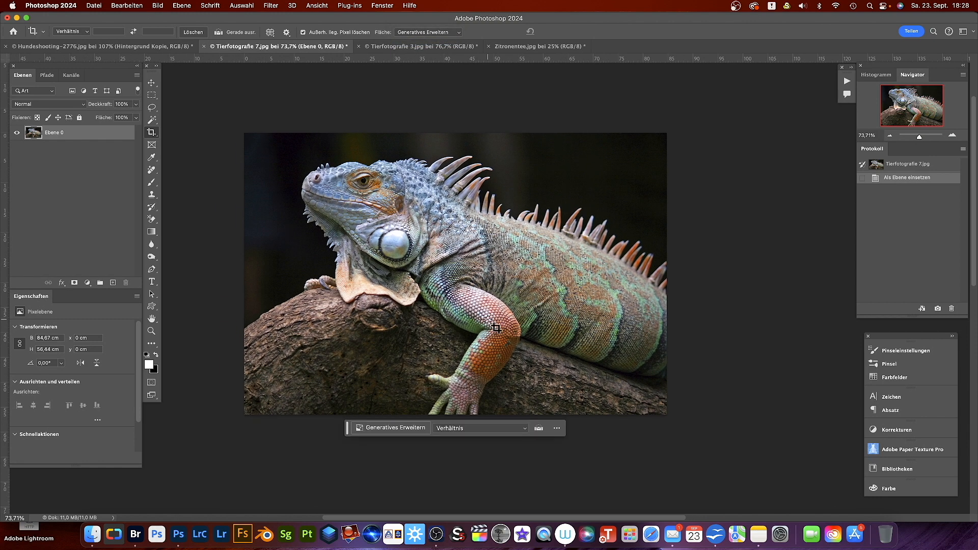
- Extend the iguana image's canvas on all four sides and fill the new areas with Generatives Erweitern without a prompt
click(461, 289)
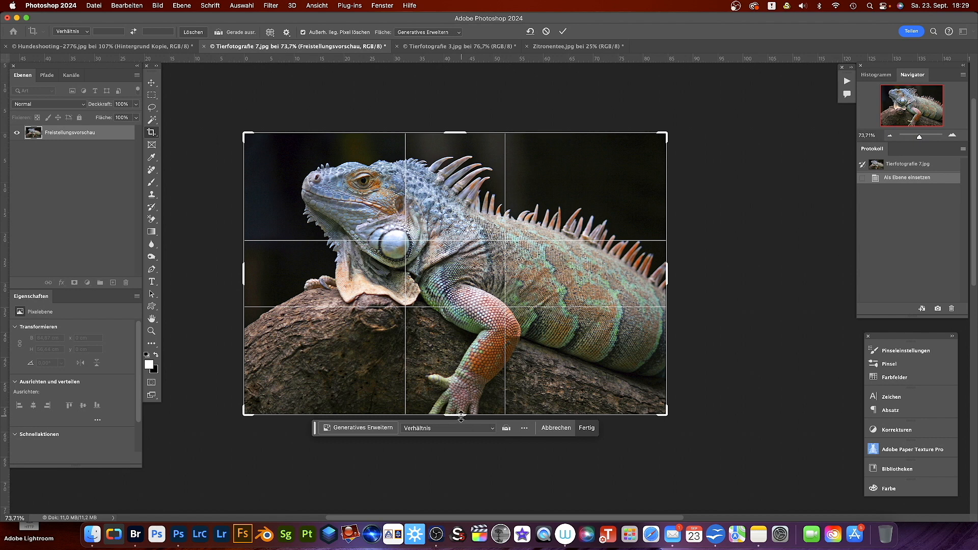
drag(462, 418, 455, 431)
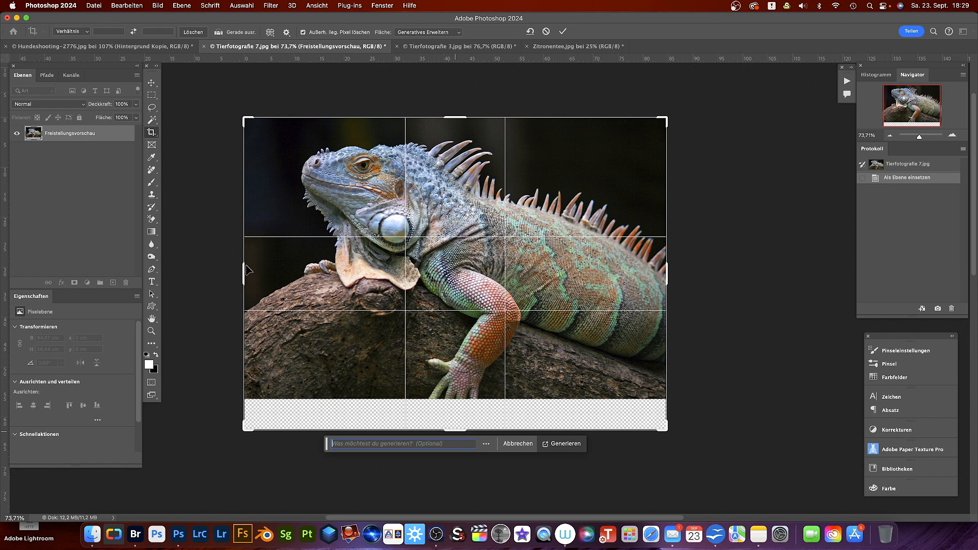
drag(243, 266, 213, 263)
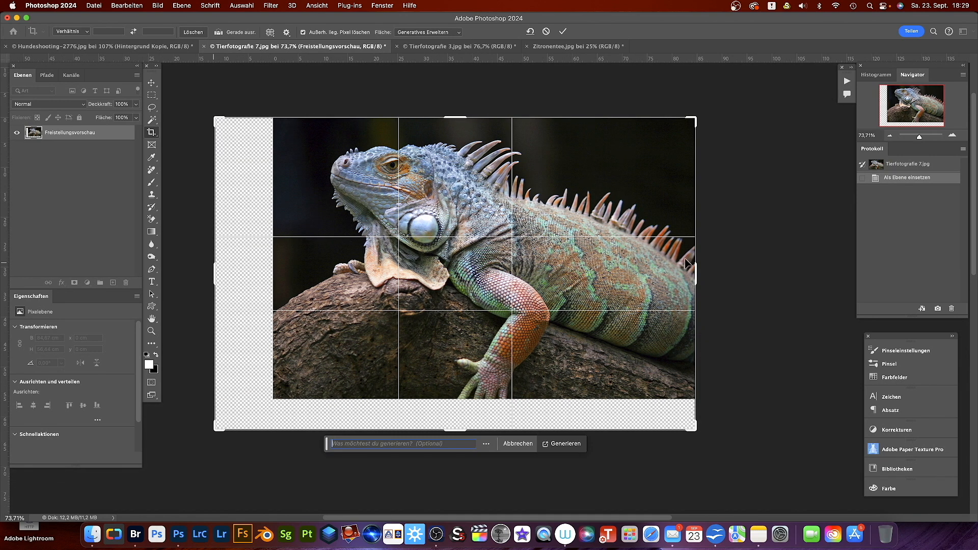
drag(696, 270, 726, 273)
drag(451, 117, 454, 105)
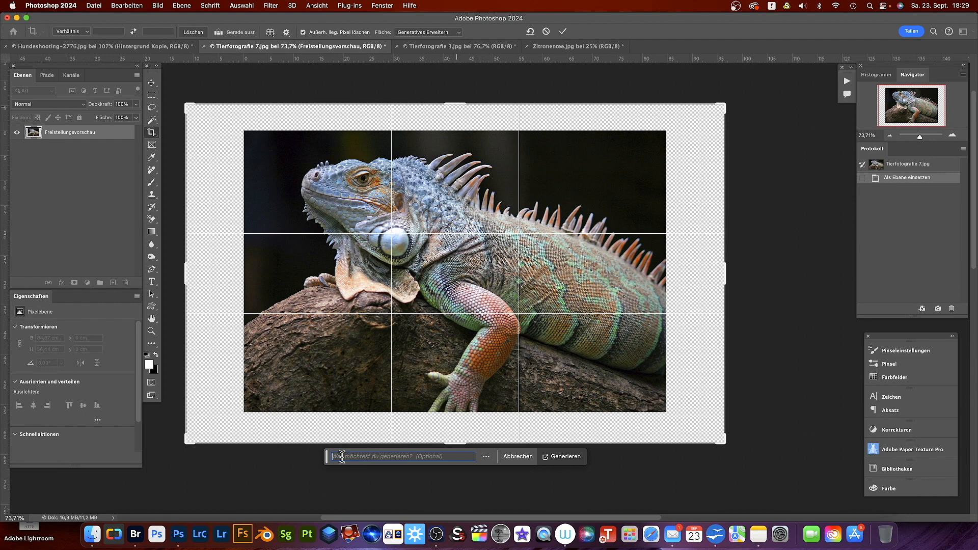
click(564, 459)
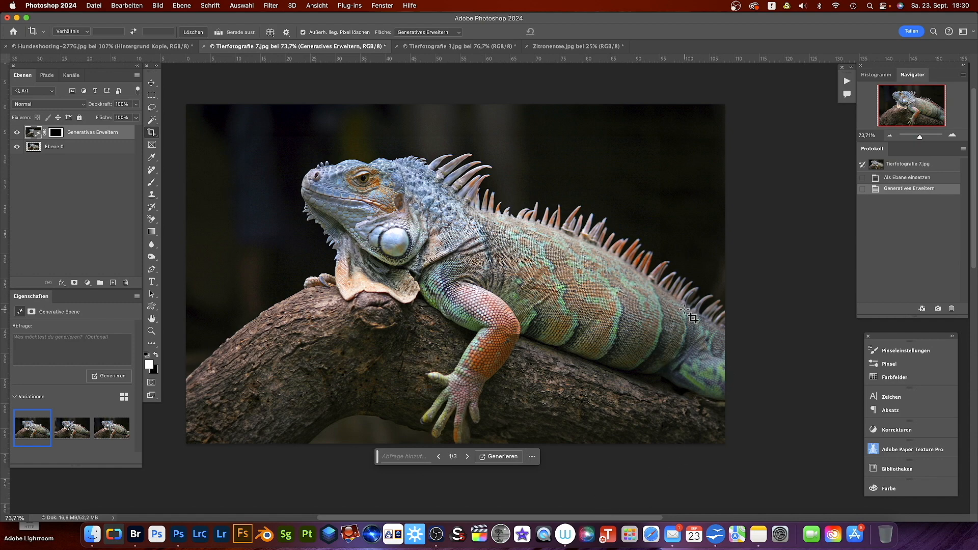
- Examine the generated tail, back spines and dark background along the iguana image's right edge for visible seams
scroll(718, 348, up, 5)
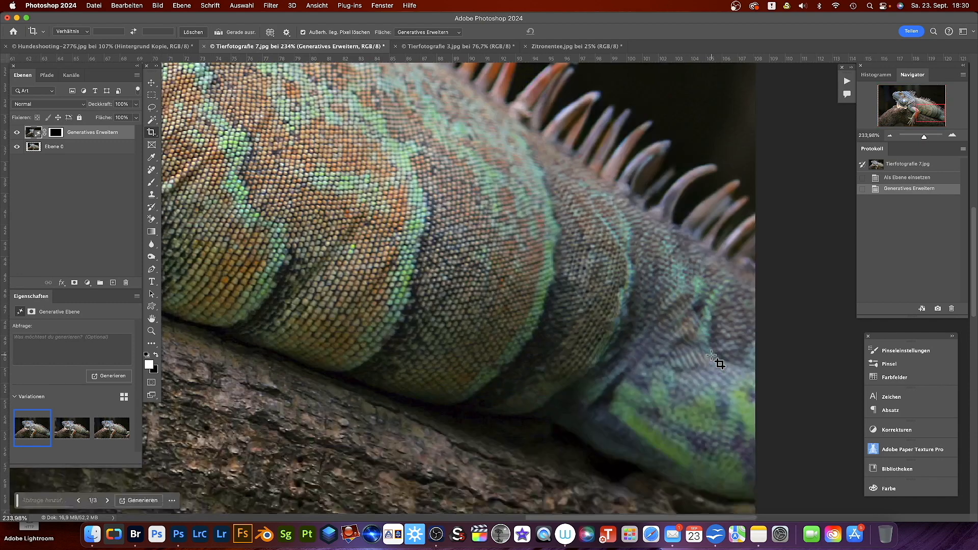
scroll(712, 355, down, 2)
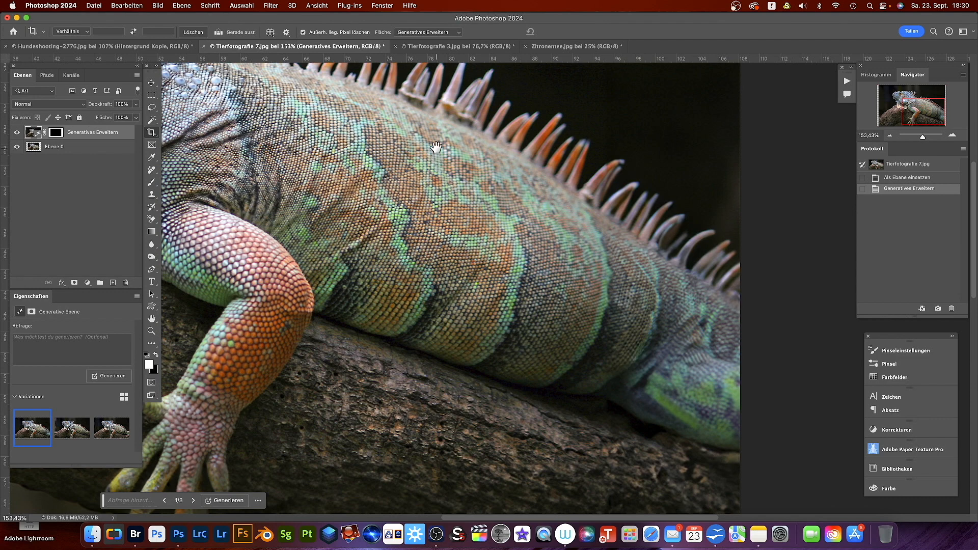
scroll(435, 150, up, 2)
scroll(435, 150, right, 2)
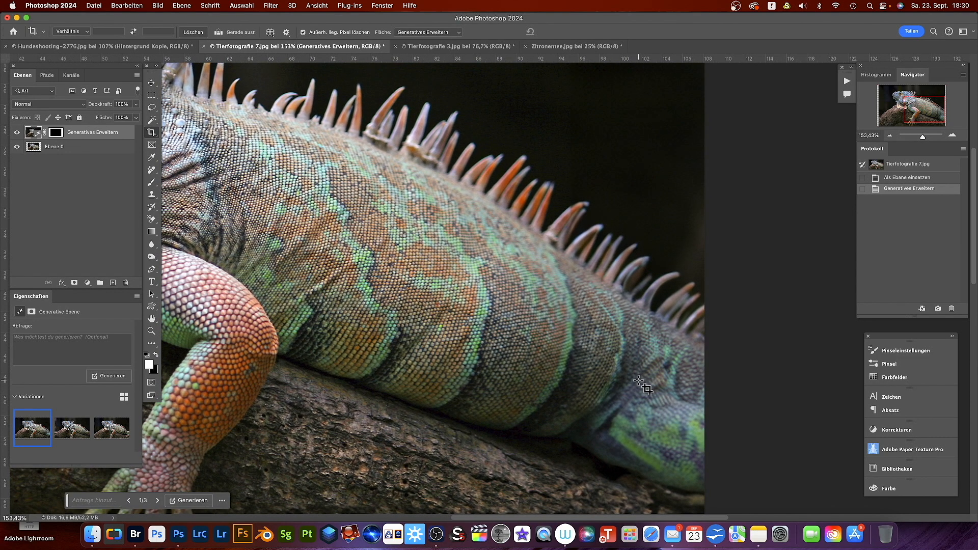
scroll(638, 380, up, 10)
scroll(638, 380, down, 3)
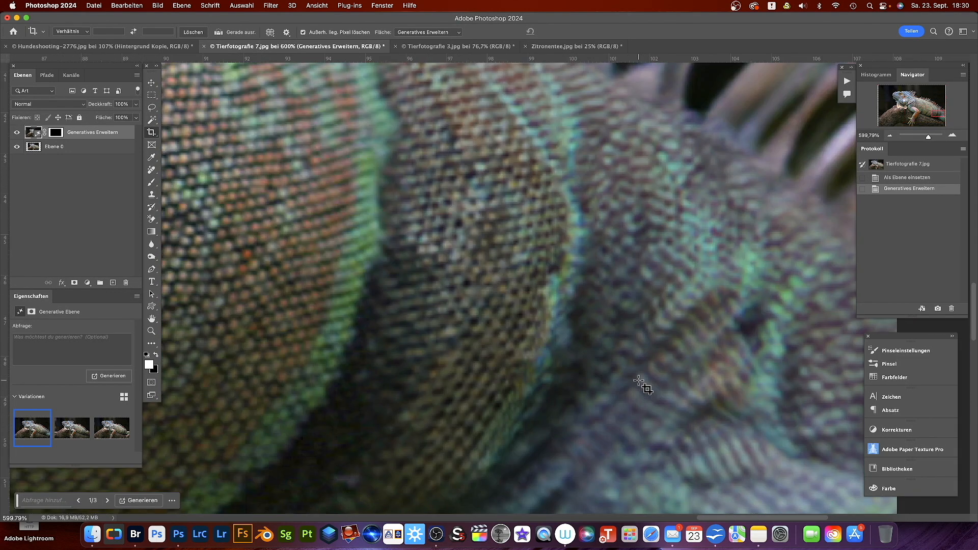
scroll(638, 380, down, 4)
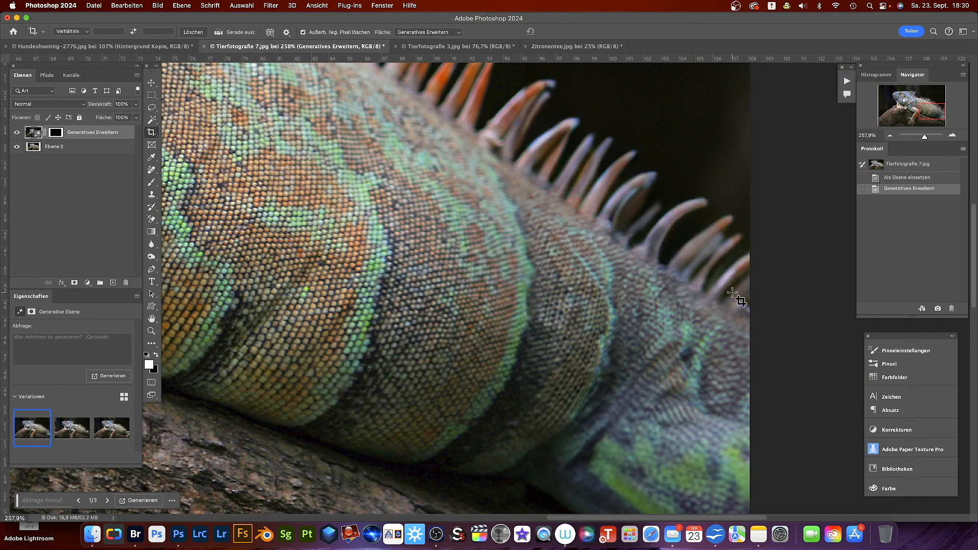
drag(694, 264, 675, 428)
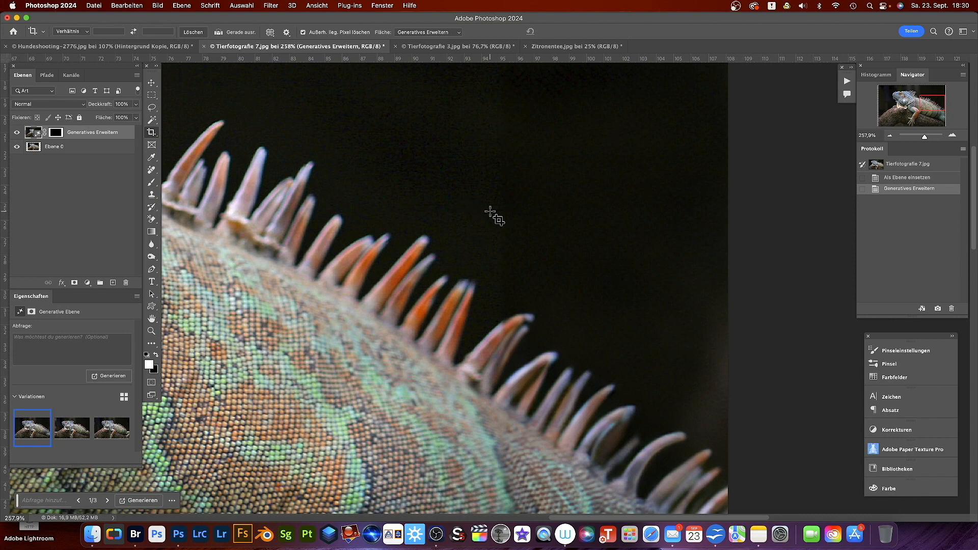
scroll(489, 211, up, 5)
scroll(504, 242, down, 5)
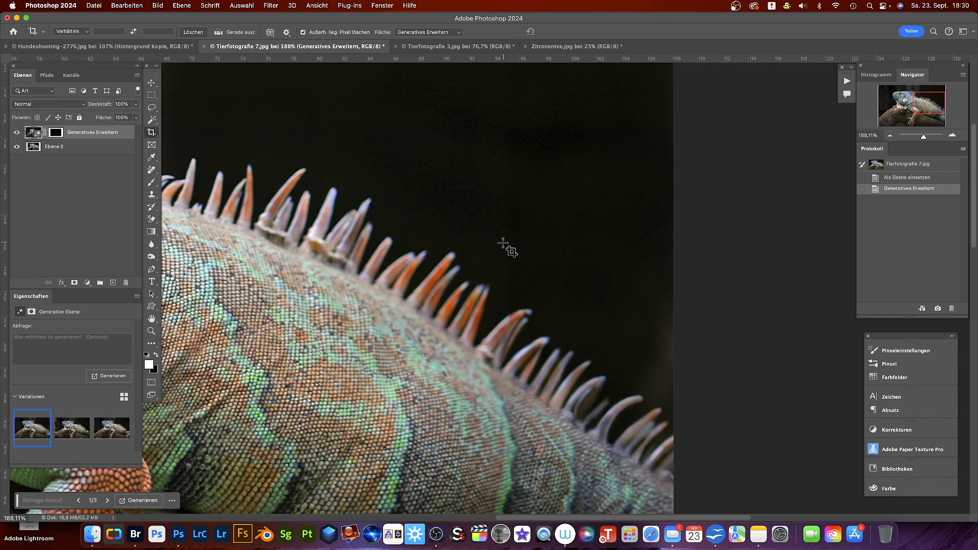
scroll(503, 243, up, 4)
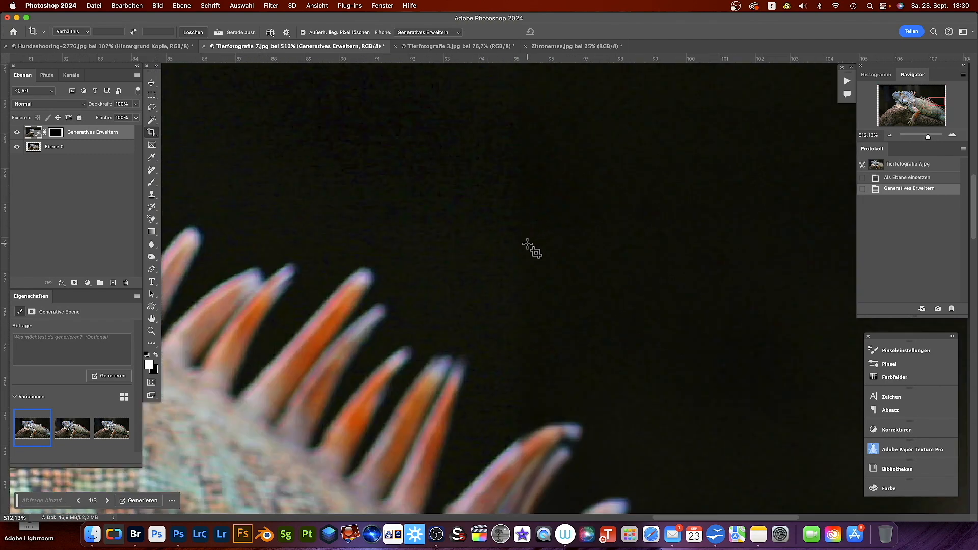
scroll(527, 244, down, 2)
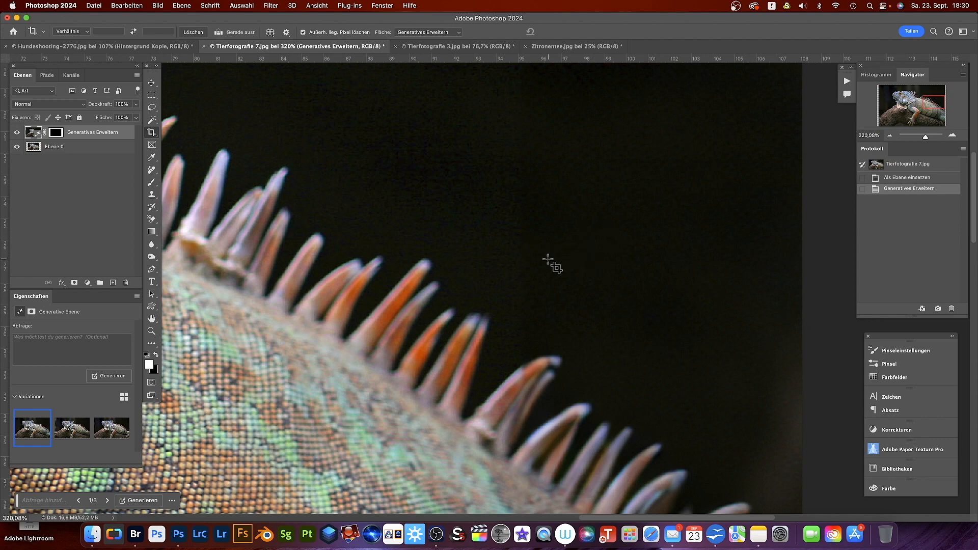
scroll(548, 260, down, 4)
drag(473, 264, 543, 280)
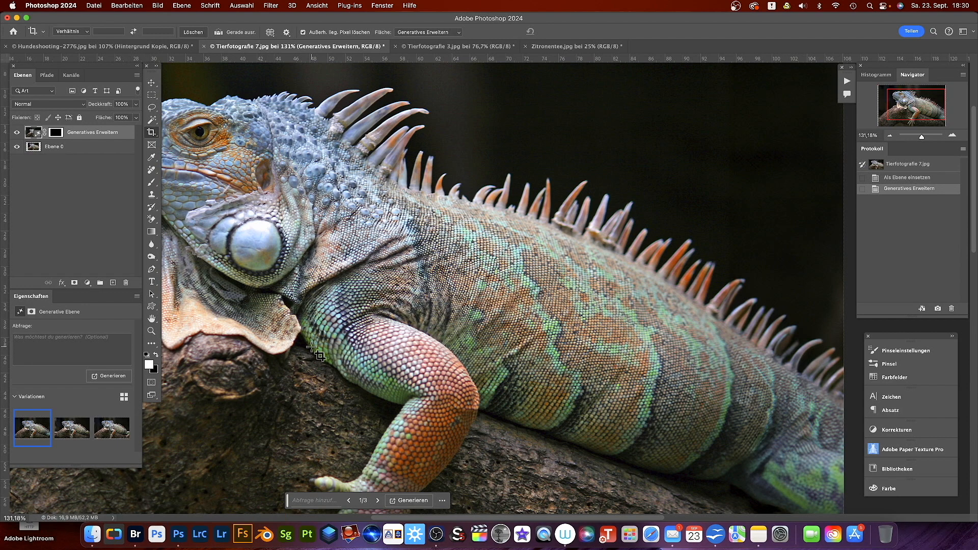
- Check the generated branch and background in front of the iguana's head, and recheck the dark area above its back
scroll(311, 346, down, 5)
drag(286, 365, 395, 324)
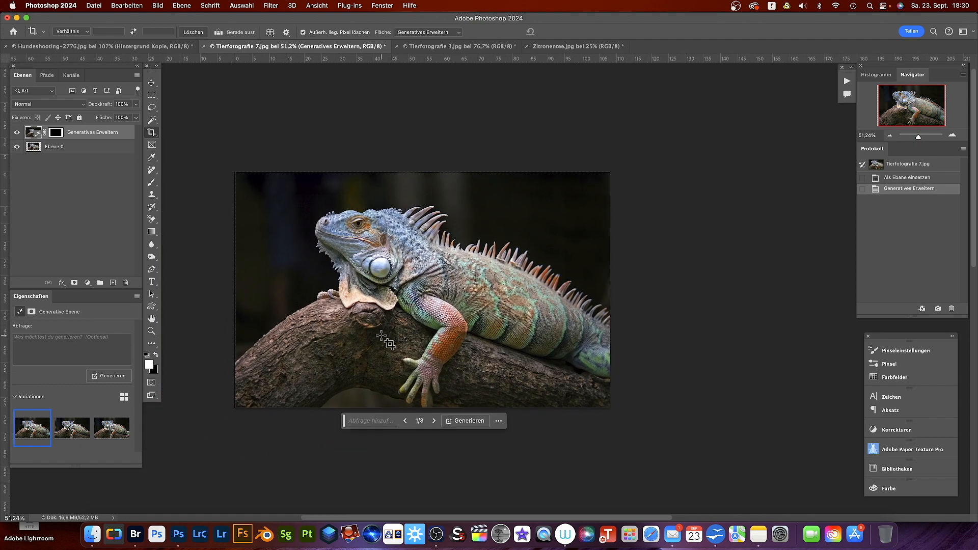
scroll(232, 320, up, 3)
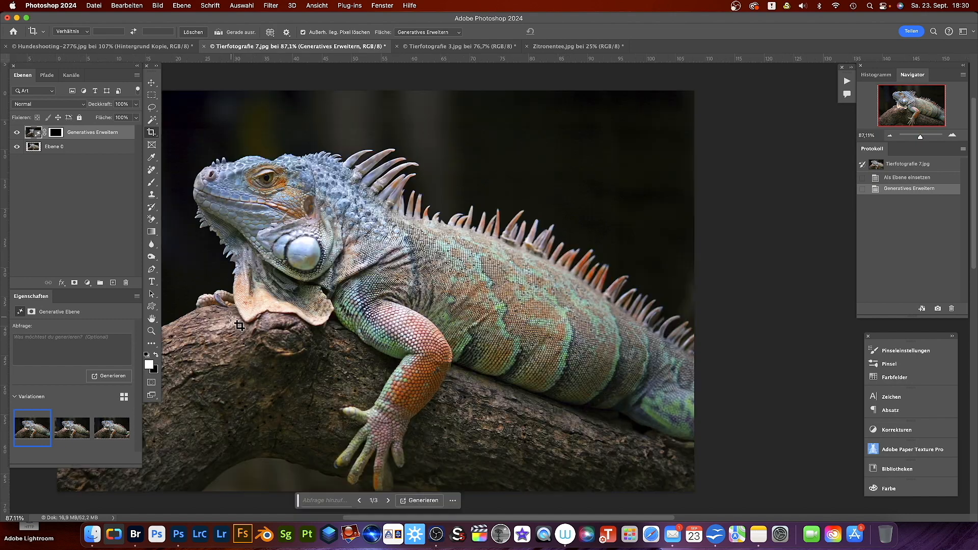
scroll(235, 322, up, 2)
drag(238, 324, 544, 302)
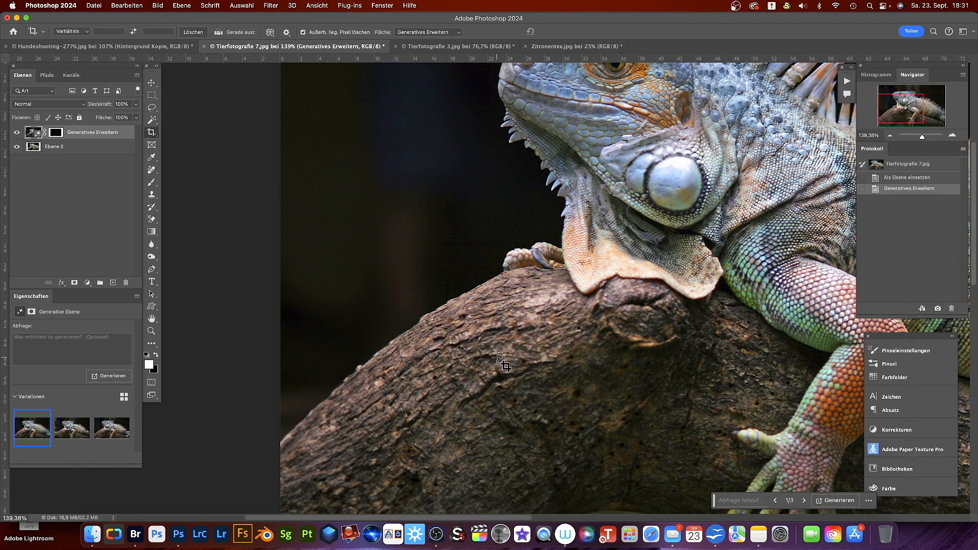
drag(504, 348, 448, 393)
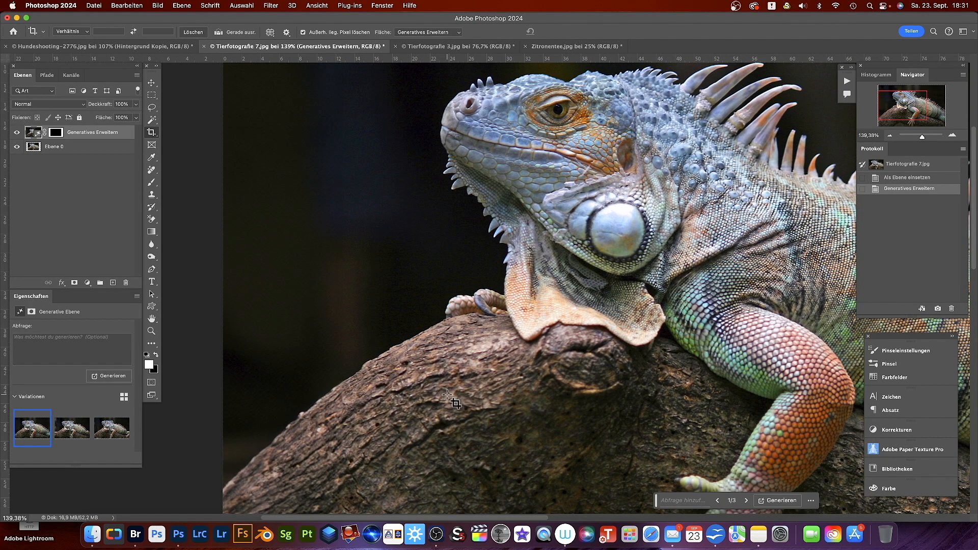
scroll(306, 295, up, 5)
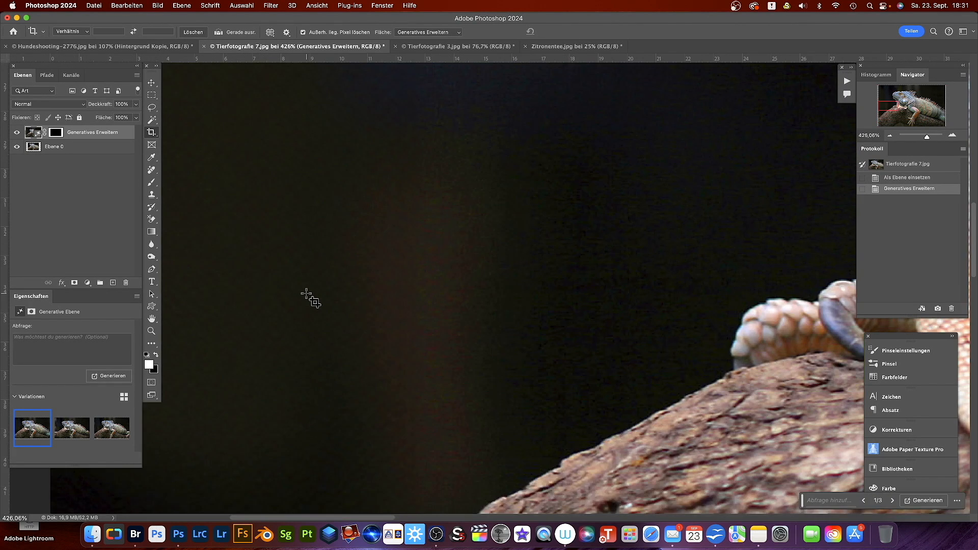
scroll(305, 294, down, 3)
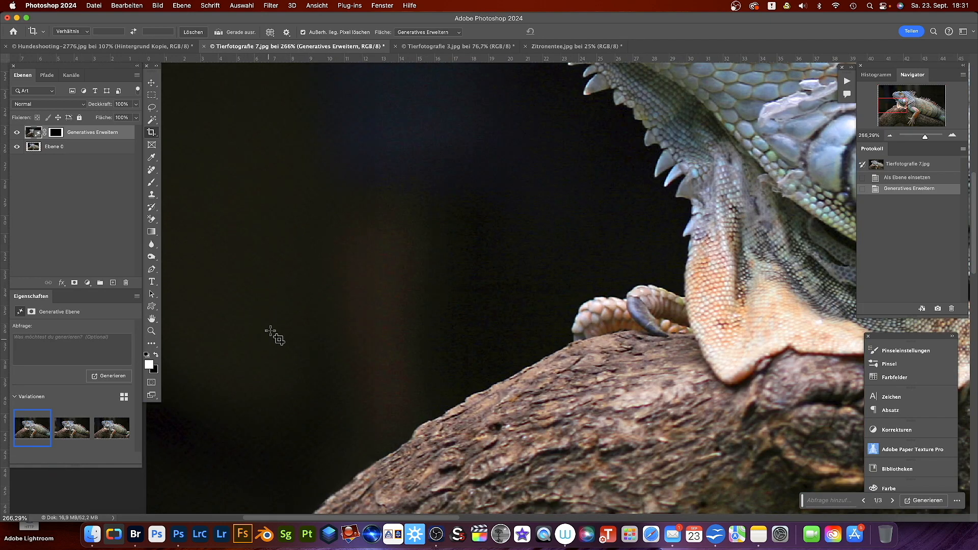
scroll(618, 455, down, 8)
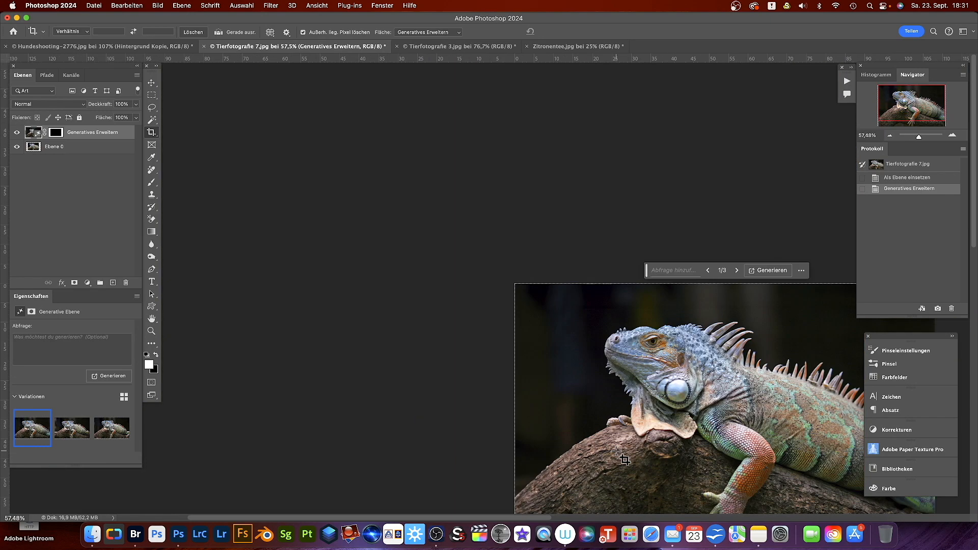
drag(679, 465, 432, 341)
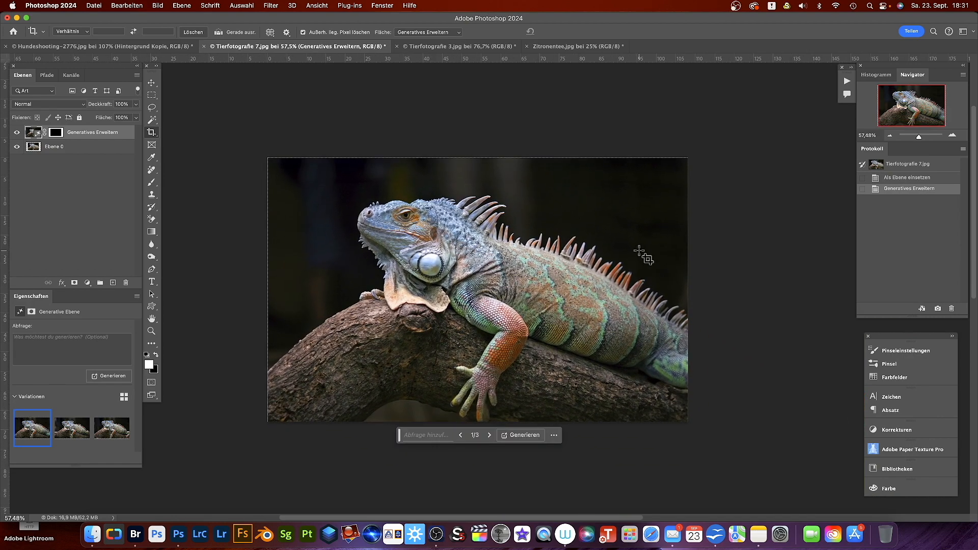
scroll(643, 248, up, 3)
scroll(644, 248, up, 3)
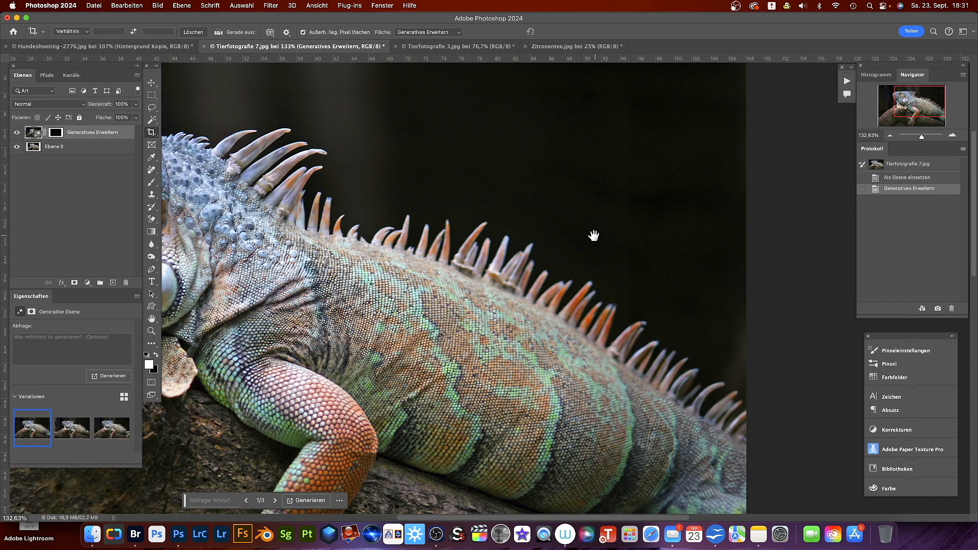
scroll(593, 243, down, 3)
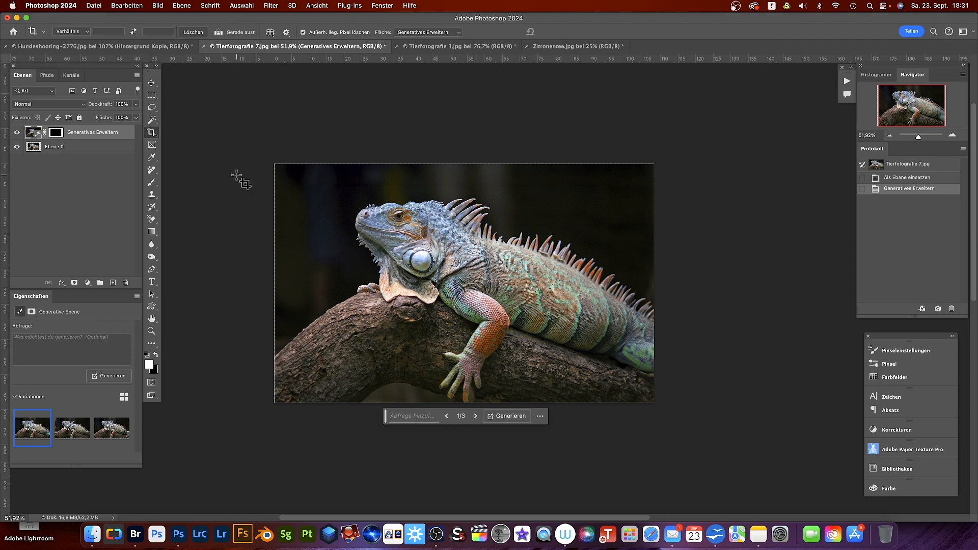
- Extend the canvas below the iguana and generate the new strip with the prompt "Wasser"
click(450, 312)
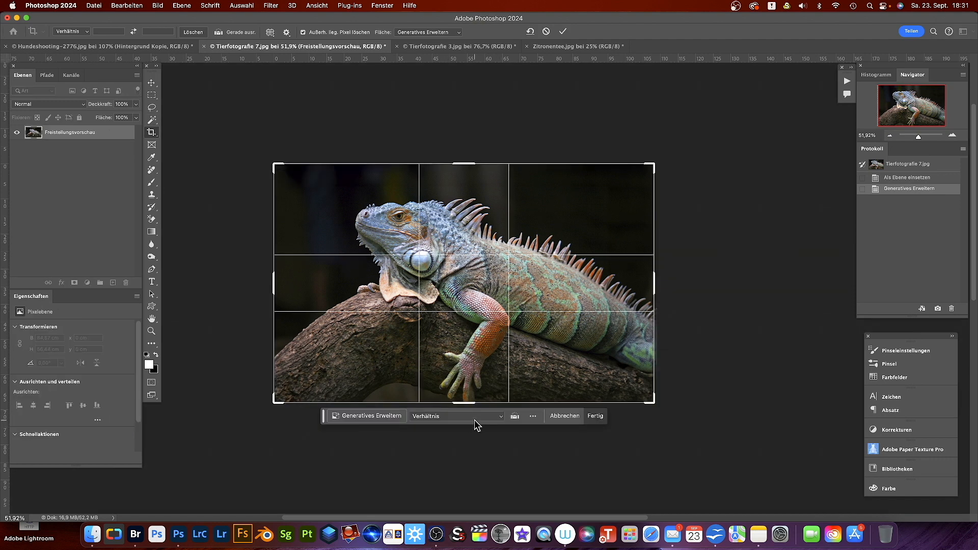
drag(470, 406, 466, 428)
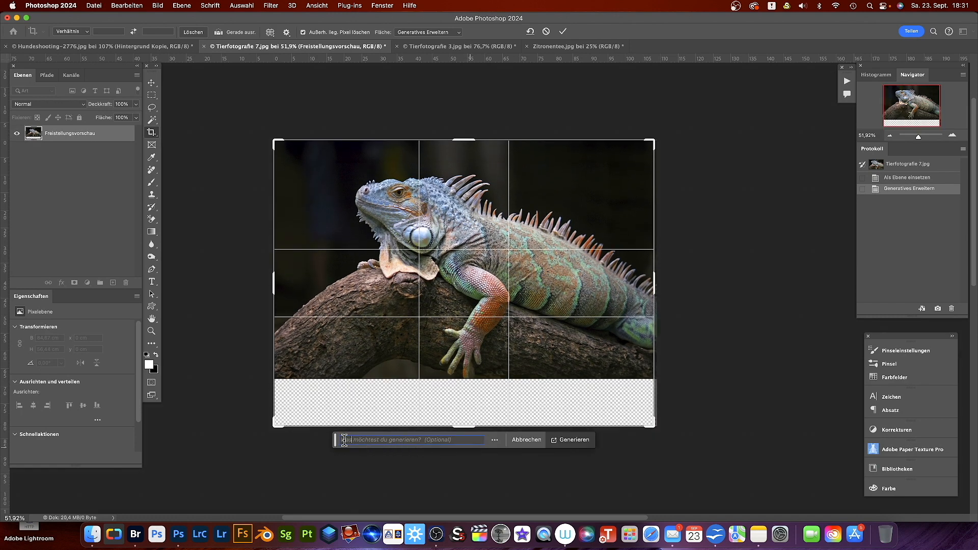
text(Wasser)
click(568, 441)
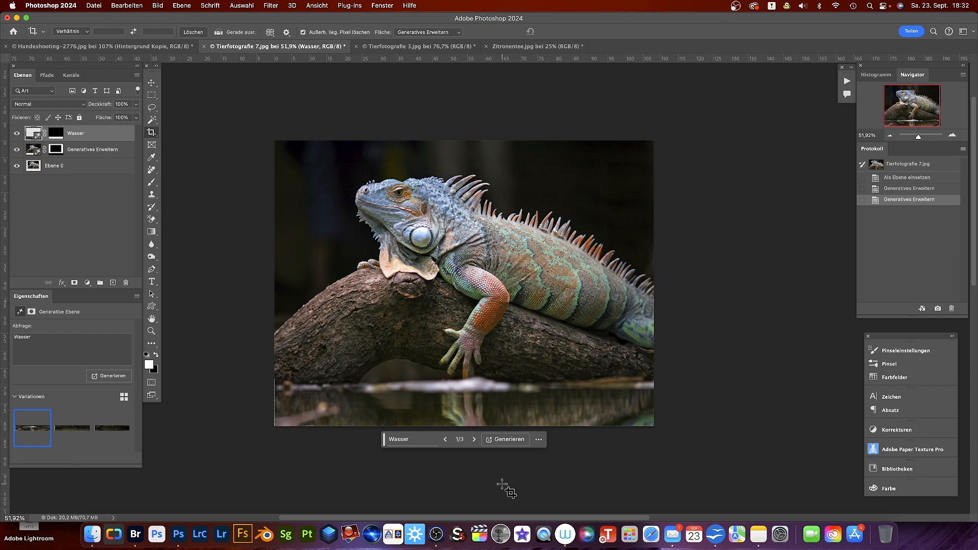
- Inspect the generated water and compare its three variations, returning to the first one
scroll(450, 413, up, 5)
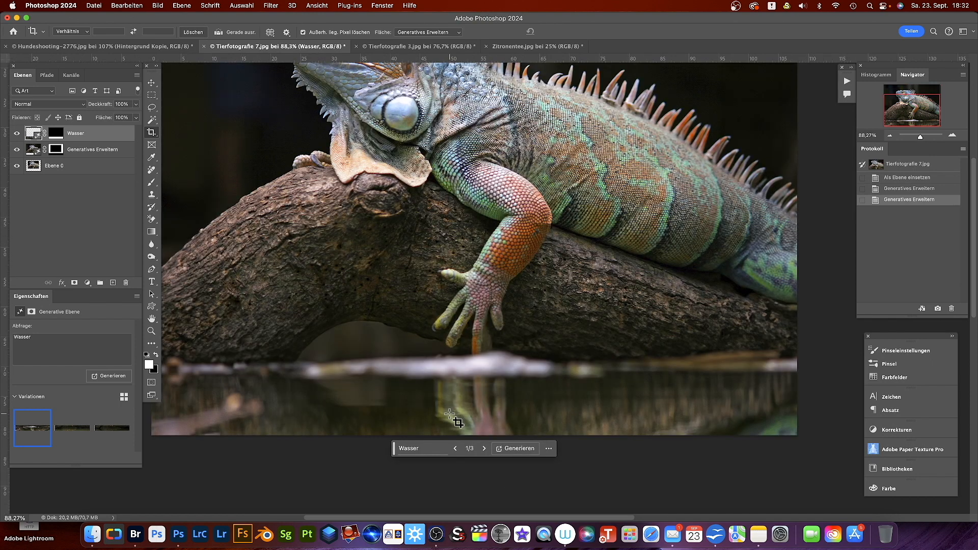
scroll(450, 413, down, 8)
scroll(449, 414, up, 5)
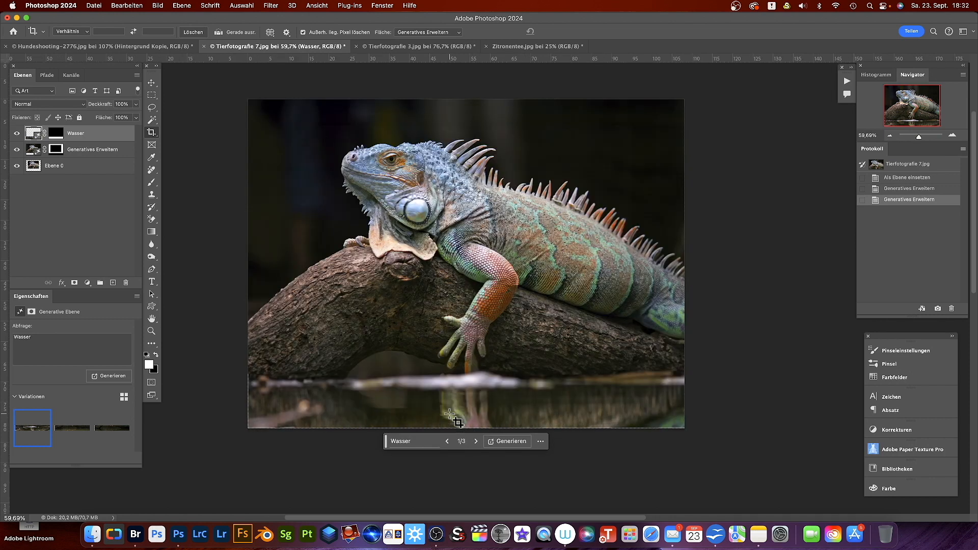
click(65, 434)
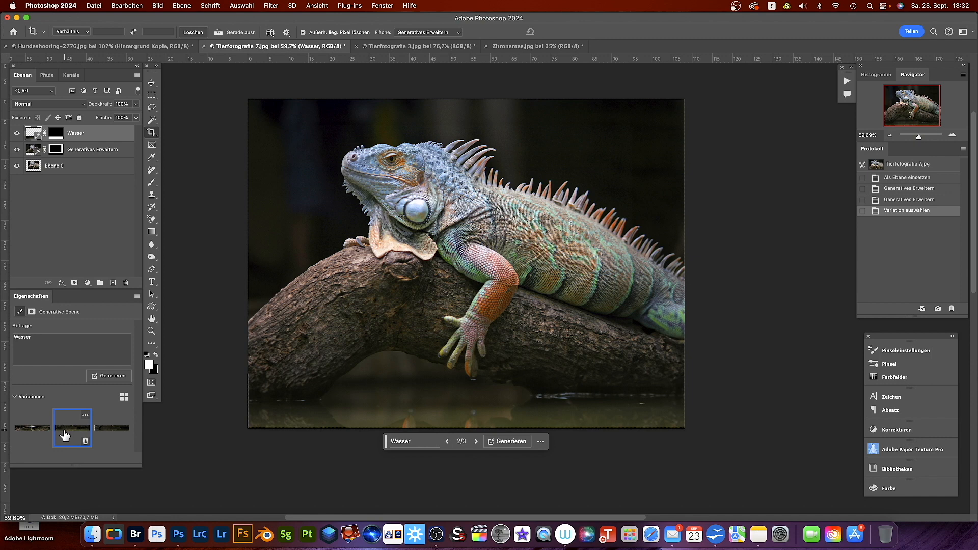
click(117, 433)
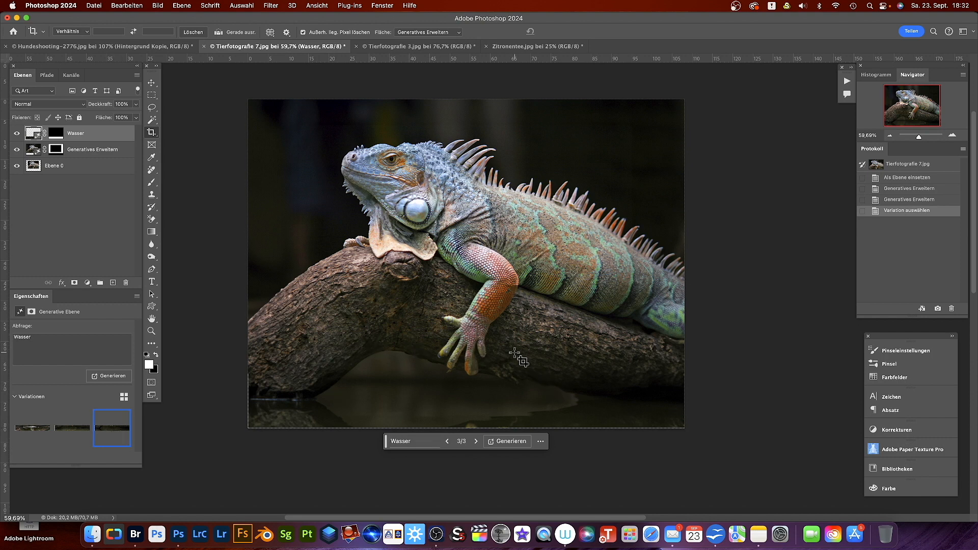
click(34, 432)
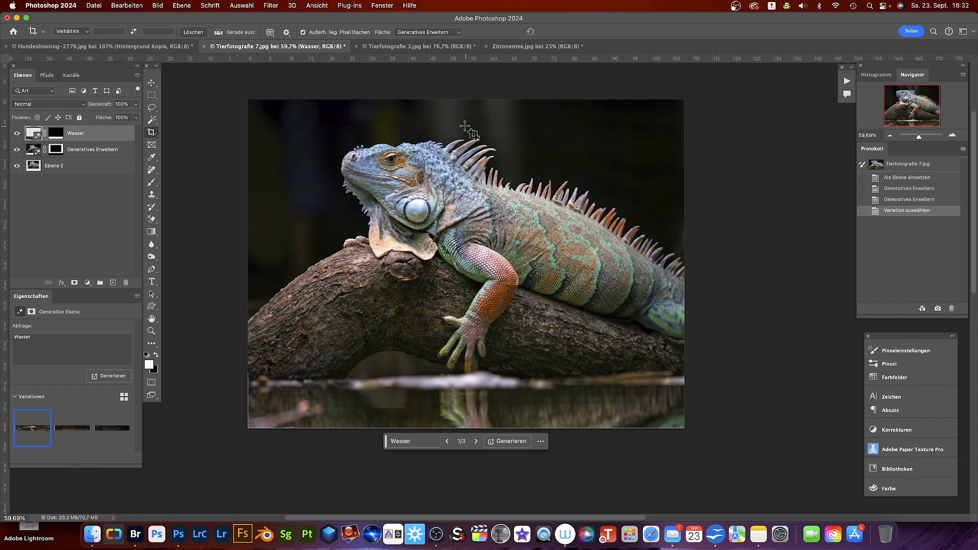
- Switch to the bumblebee image Tierfotografie 3.jpg
click(391, 47)
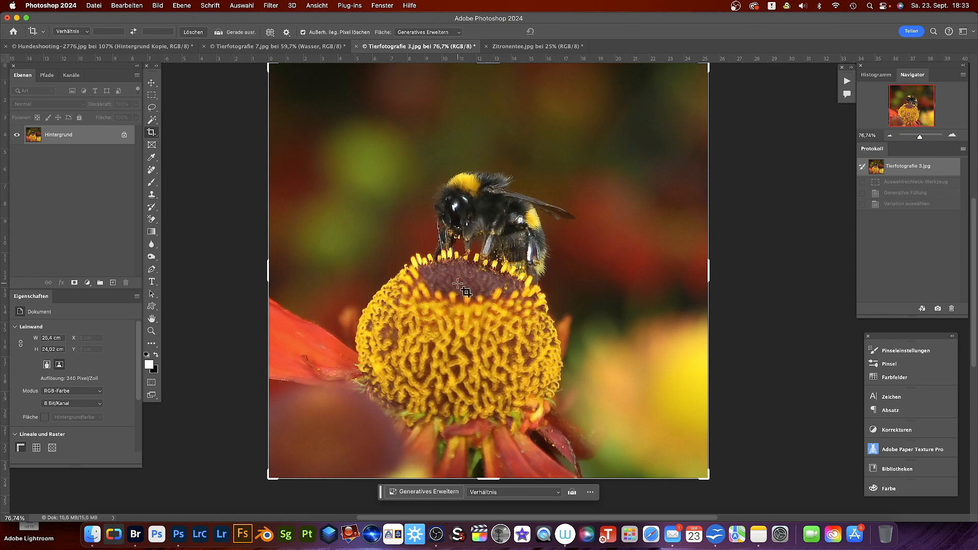
- Try to remove the bumblebee with a prompt-free Generative Fill of a rectangular selection, and revert the image to its original state
click(152, 97)
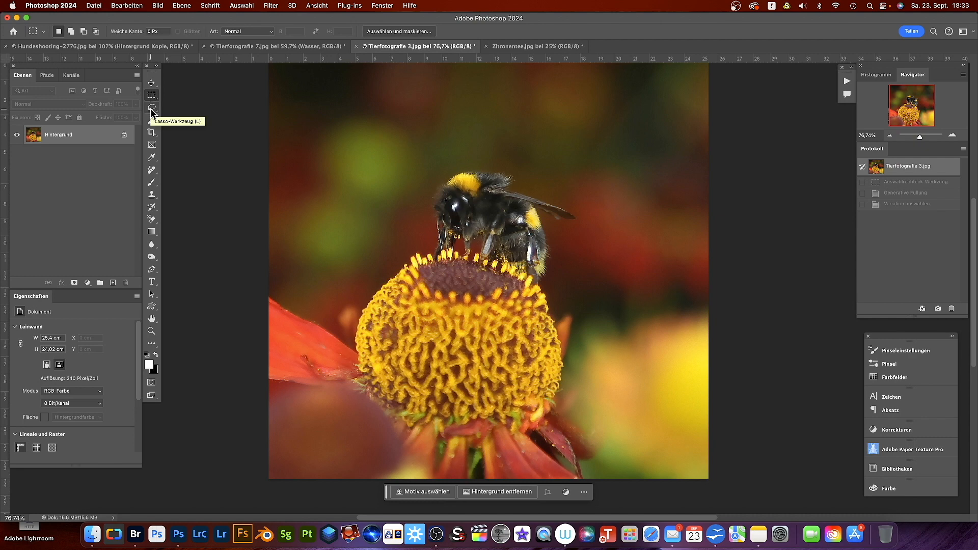
drag(417, 161, 580, 281)
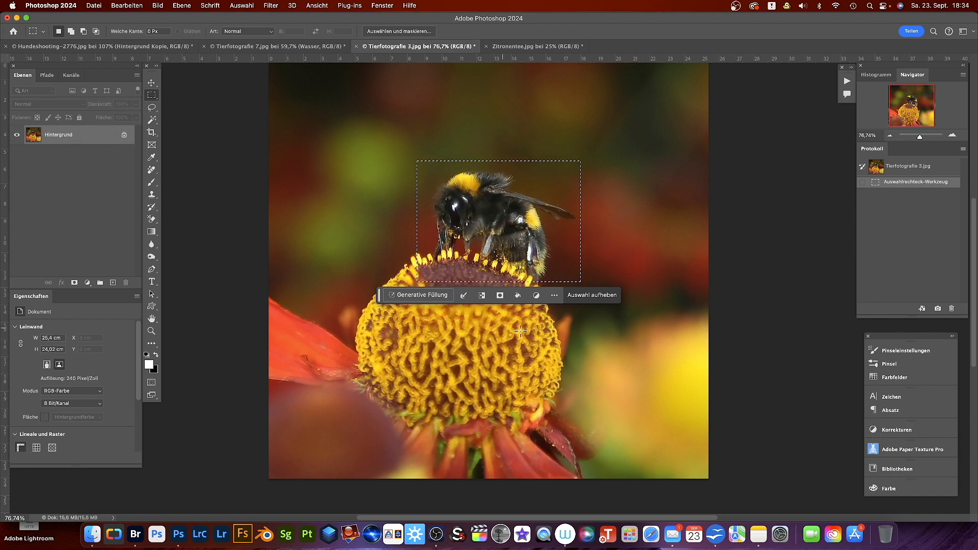
click(427, 297)
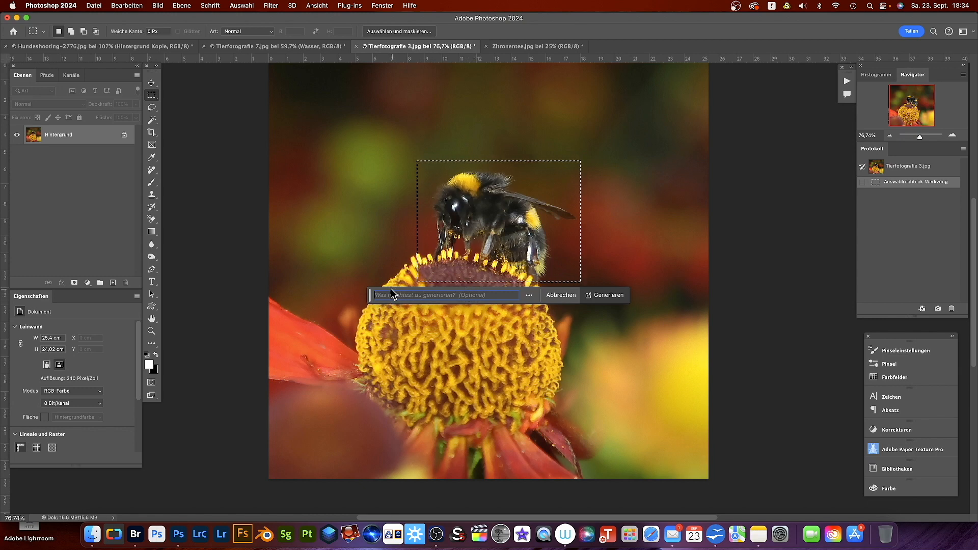
click(597, 297)
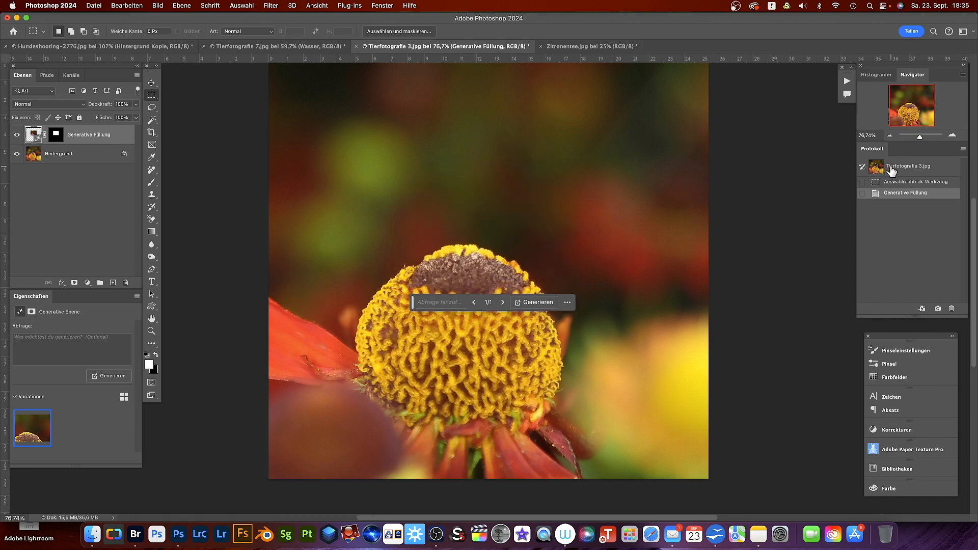
click(891, 171)
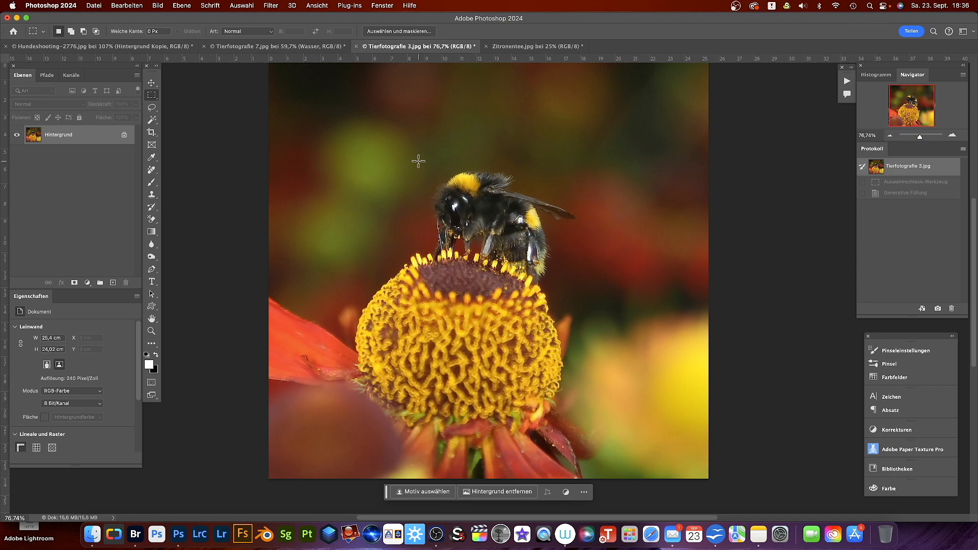
- Outline the bumblebee closely with the Lasso tool and replace it using Generative Fill without a prompt, moving the task bar below the image
click(151, 108)
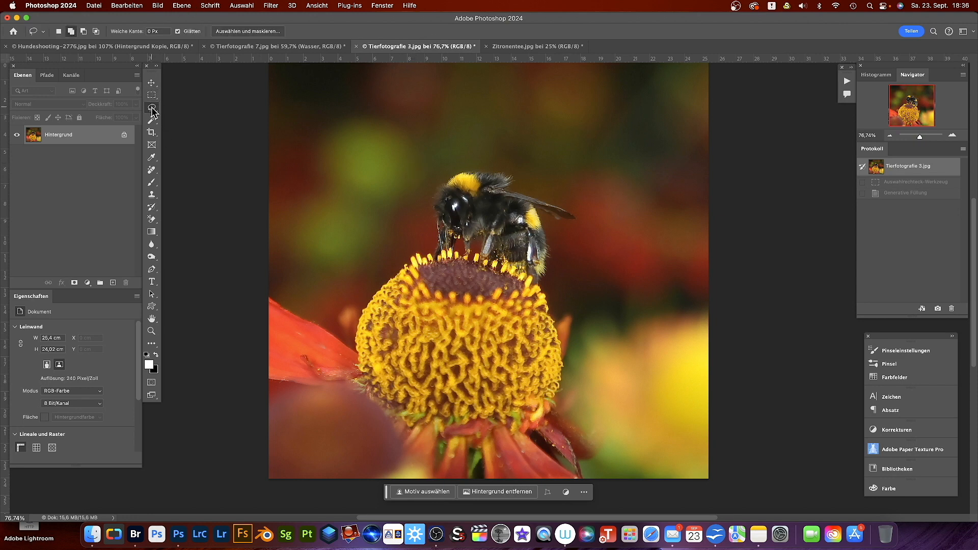
mouse_move(431, 171)
mouse_down()
mouse_move(431, 255)
mouse_move(517, 280)
mouse_move(556, 276)
mouse_move(552, 231)
mouse_move(577, 223)
mouse_move(581, 209)
mouse_move(522, 189)
mouse_move(503, 162)
mouse_move(451, 160)
mouse_move(432, 190)
mouse_up()
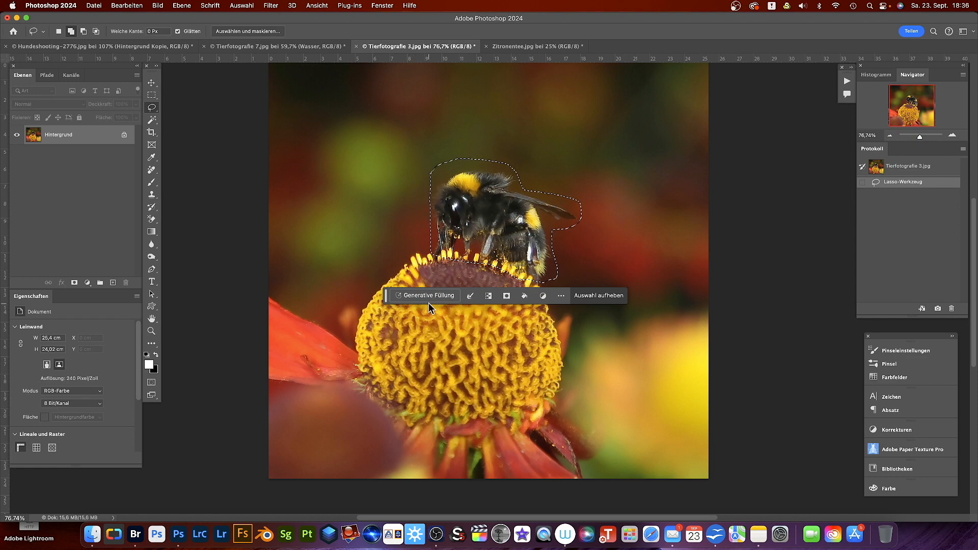
click(428, 295)
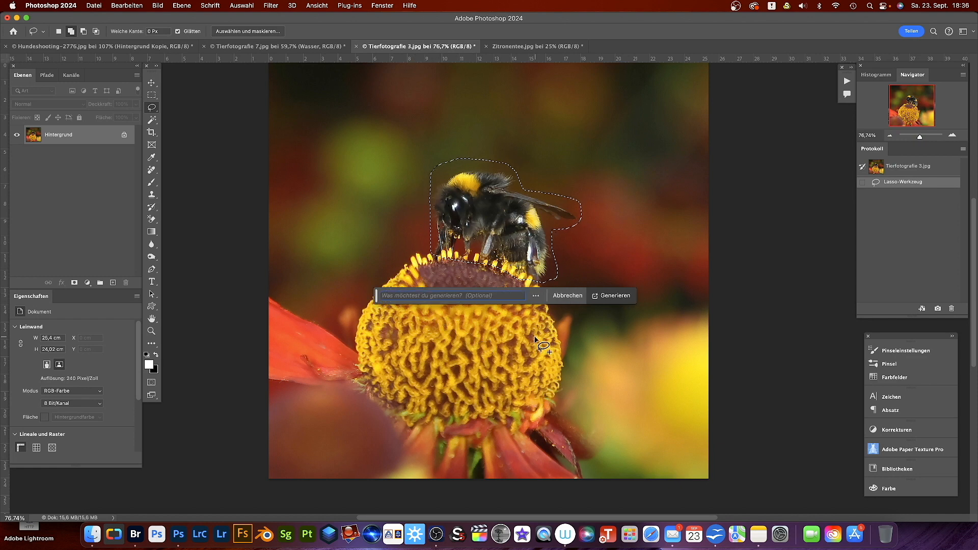
click(611, 296)
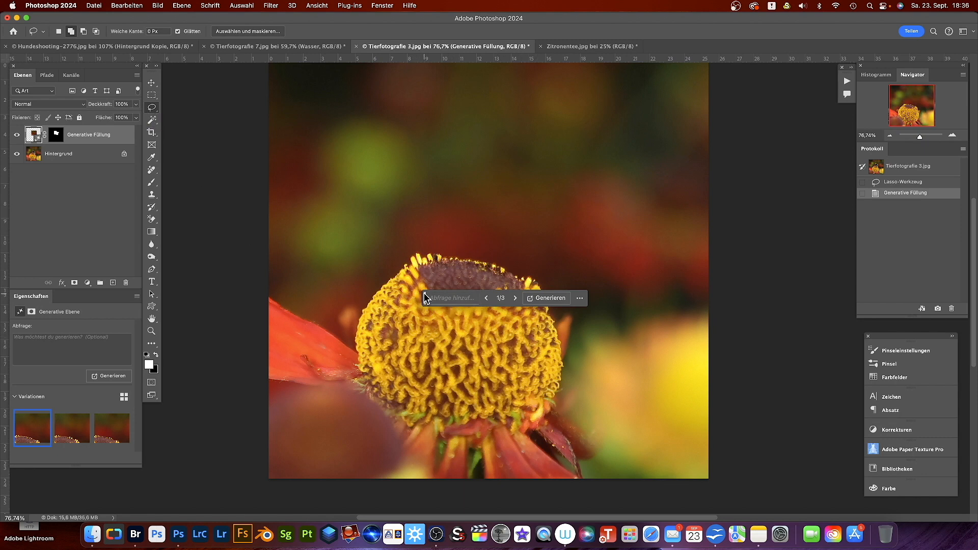
drag(425, 298, 412, 496)
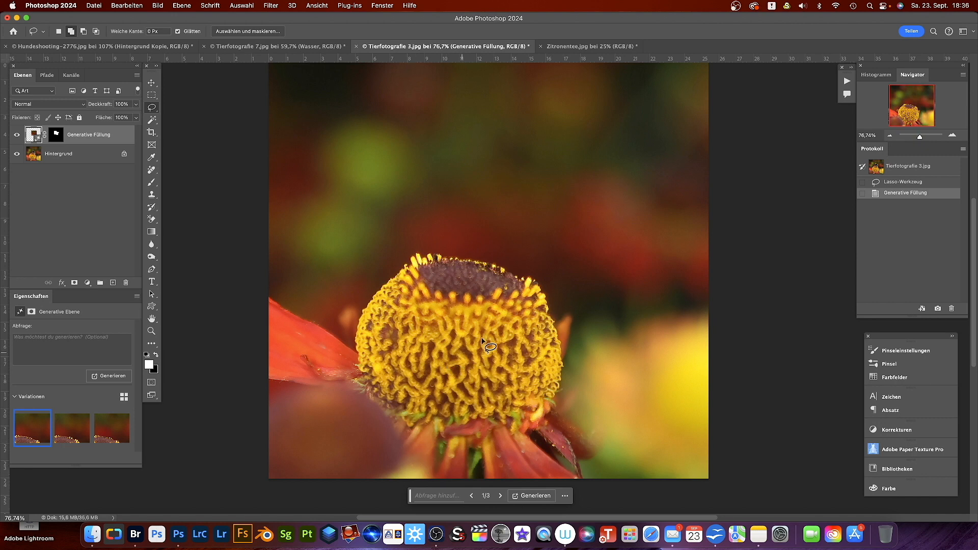
- Compare the bumblebee removal with the original image and check its three variations, returning to the first one
click(901, 168)
click(902, 194)
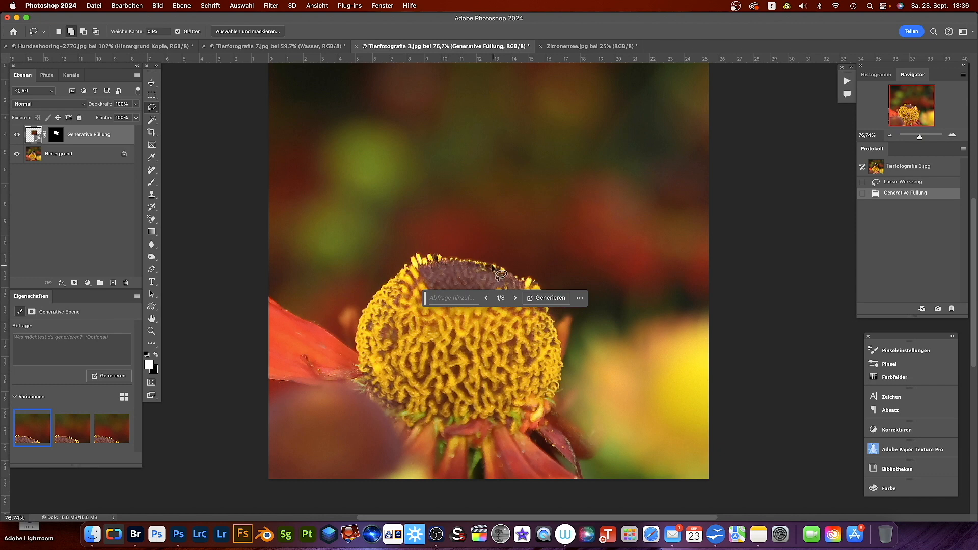
click(112, 441)
click(74, 438)
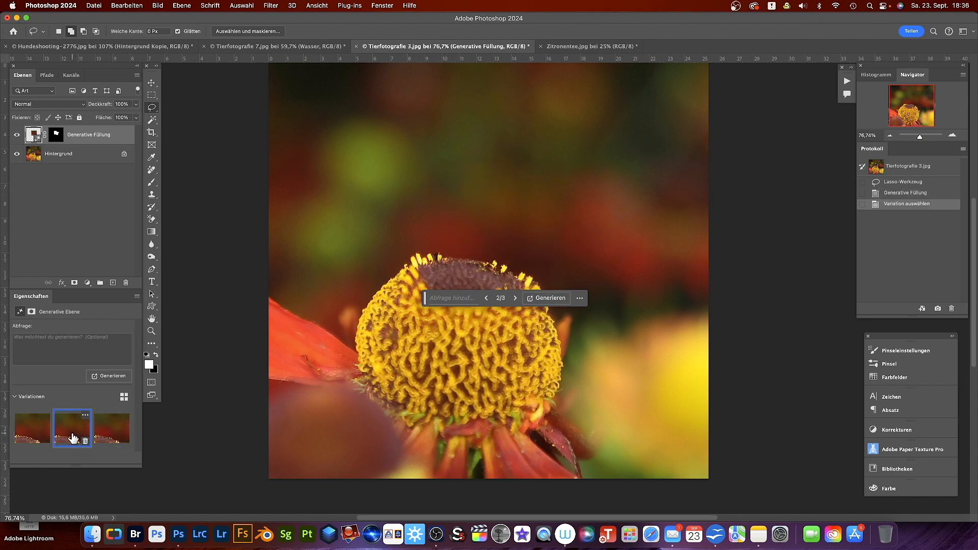
click(31, 433)
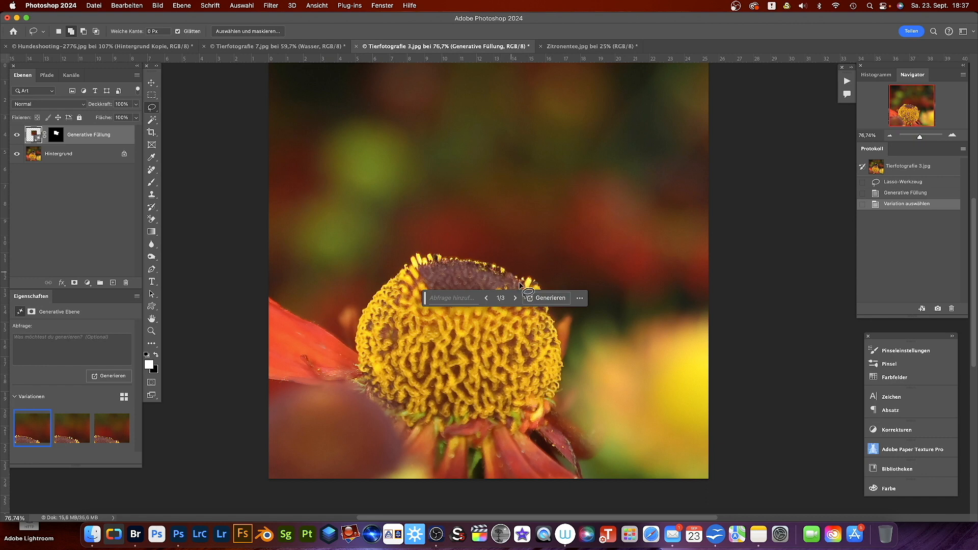
scroll(467, 266, down, 3)
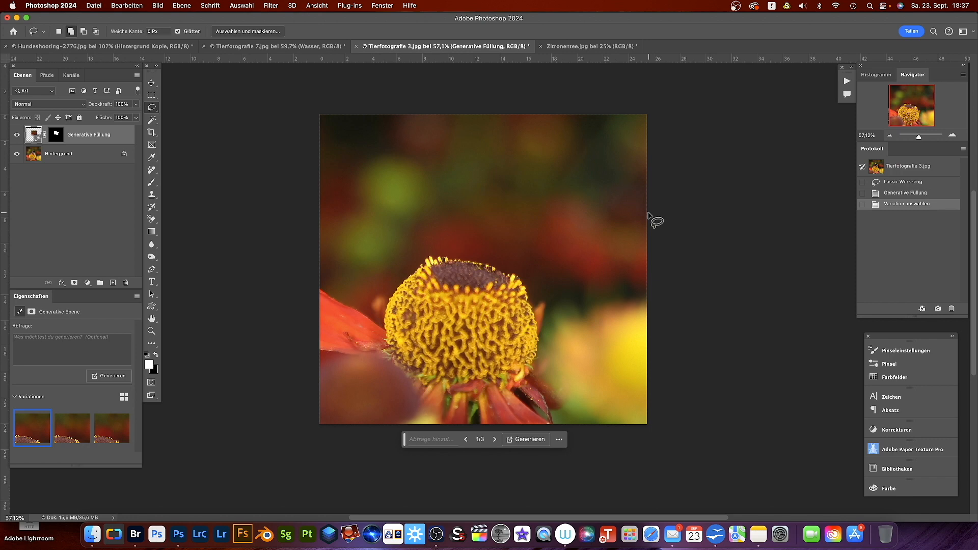
- Go back to the lasso selection around the bumblebee and fill it generatively with the prompt "Biene"
click(892, 183)
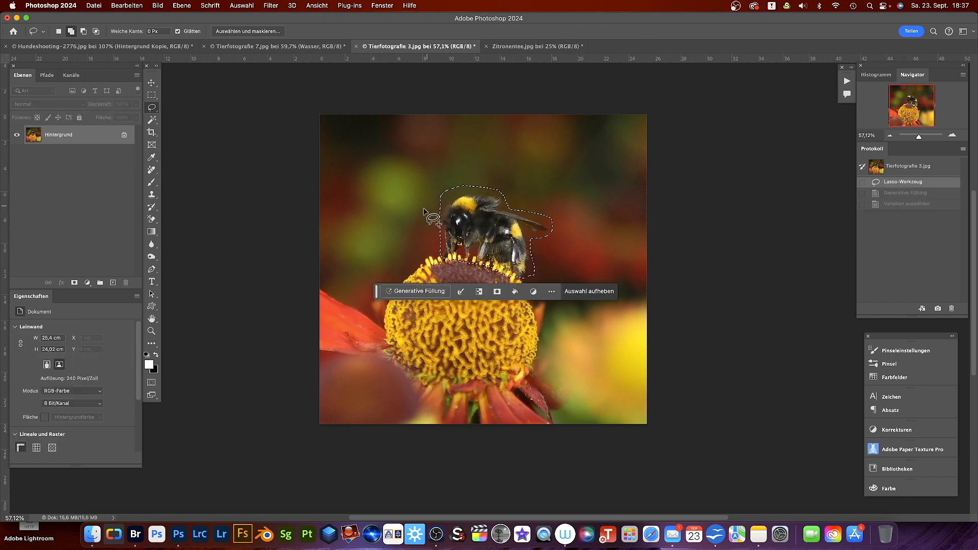
click(421, 292)
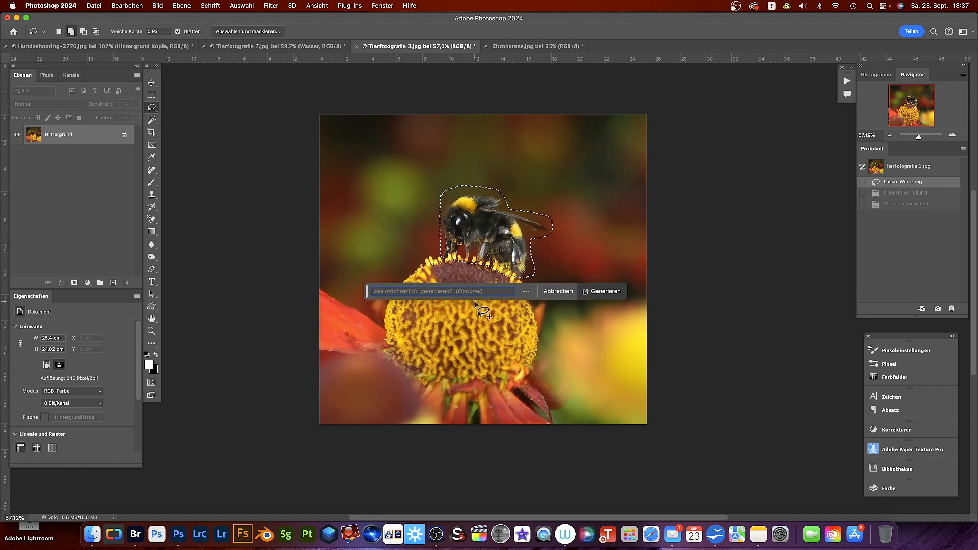
text(Biene)
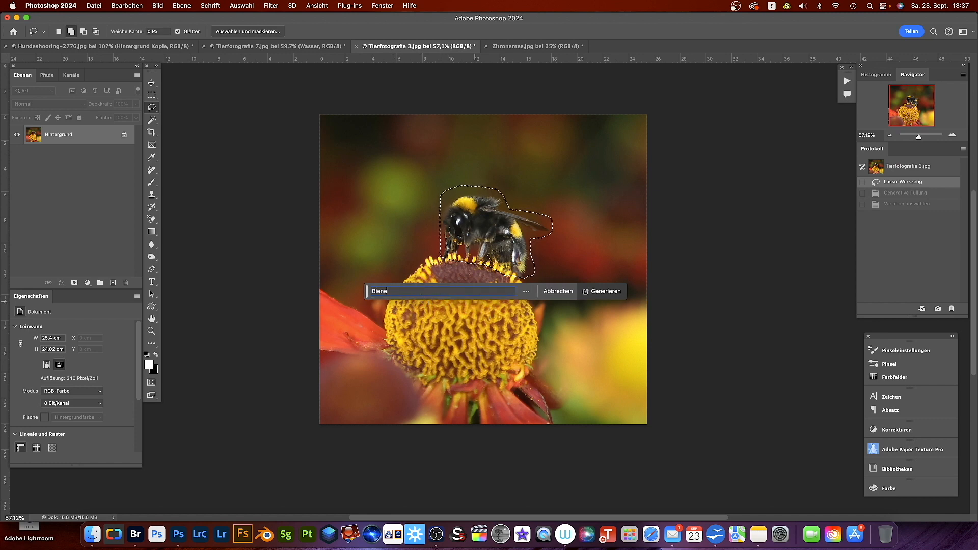
click(598, 291)
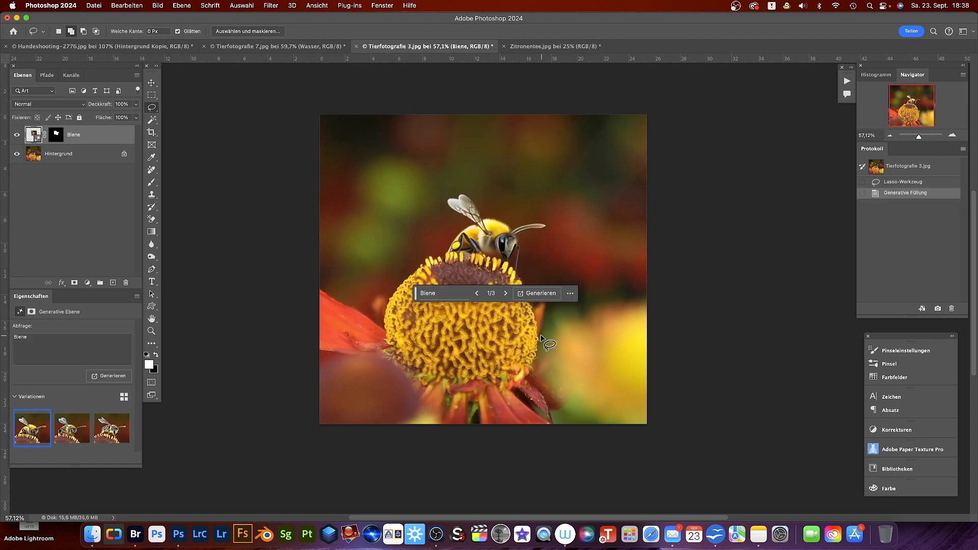
- Inspect the generated bee up close and view the second and third variations, keeping the task bar clear of the flower
scroll(487, 253, up, 3)
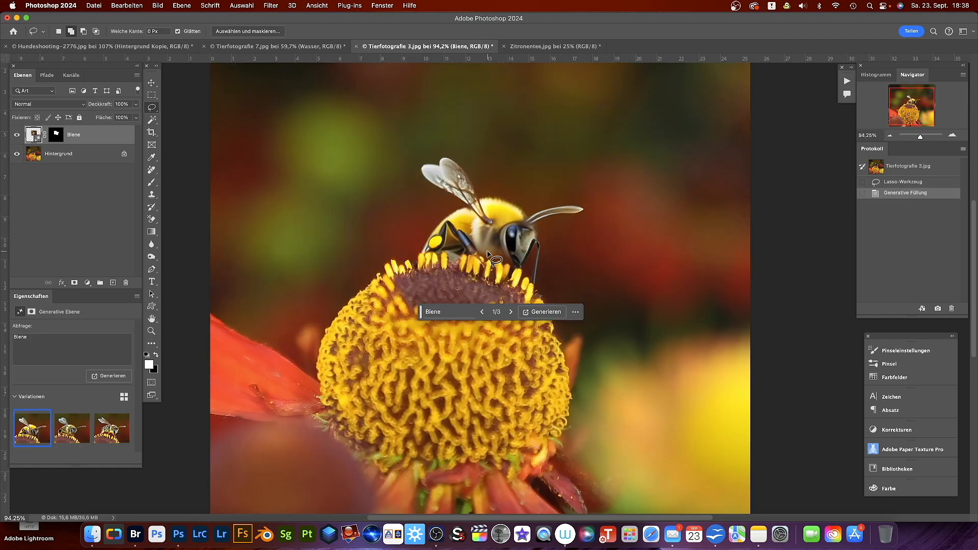
scroll(487, 253, down, 3)
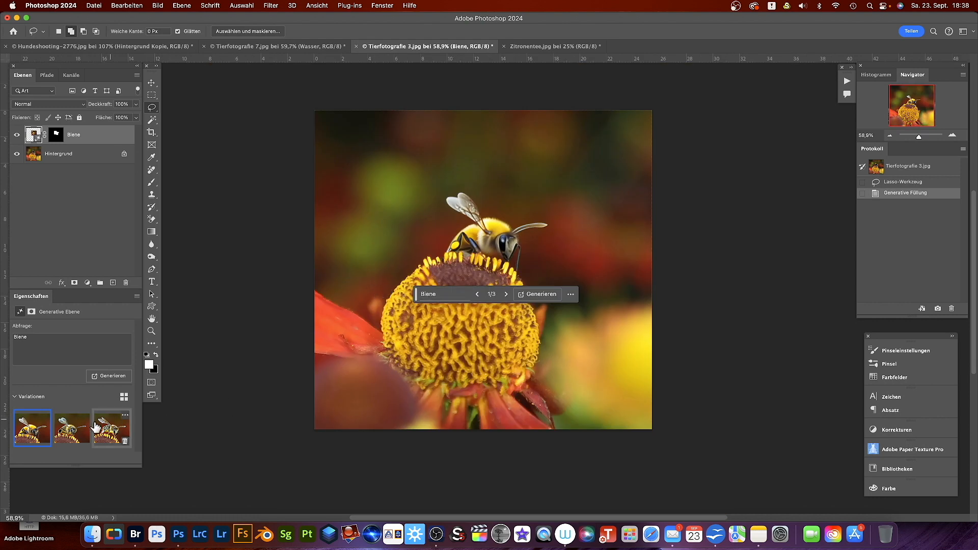
click(66, 430)
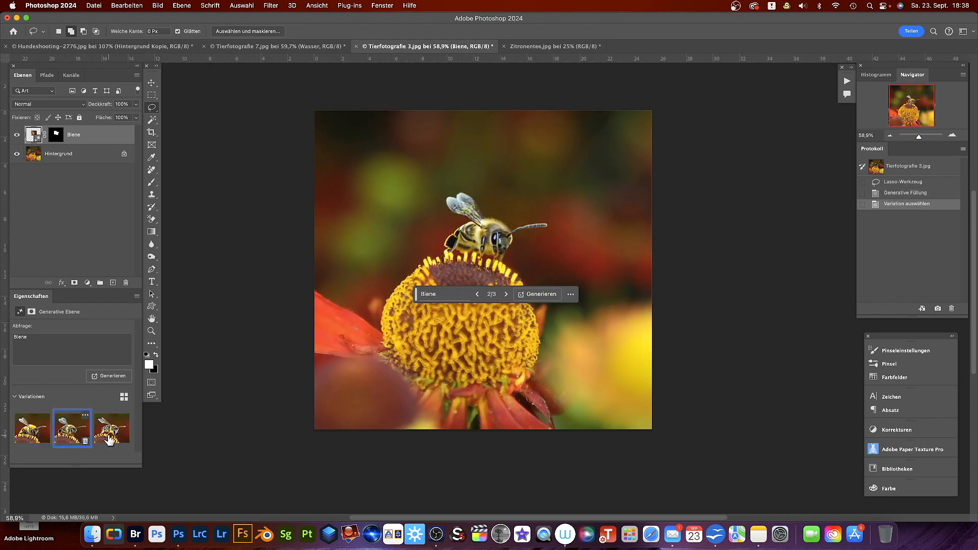
drag(414, 295, 402, 452)
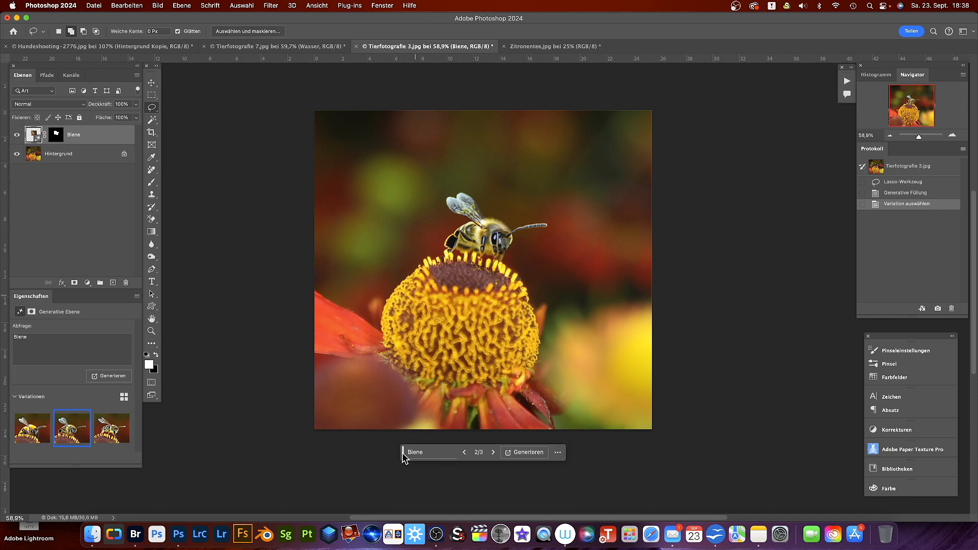
scroll(483, 204, up, 10)
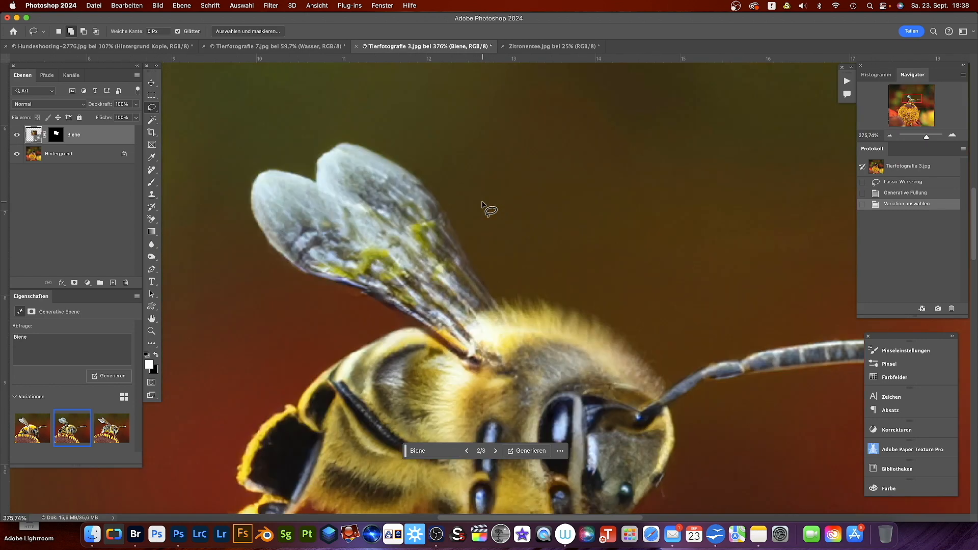
scroll(483, 203, down, 5)
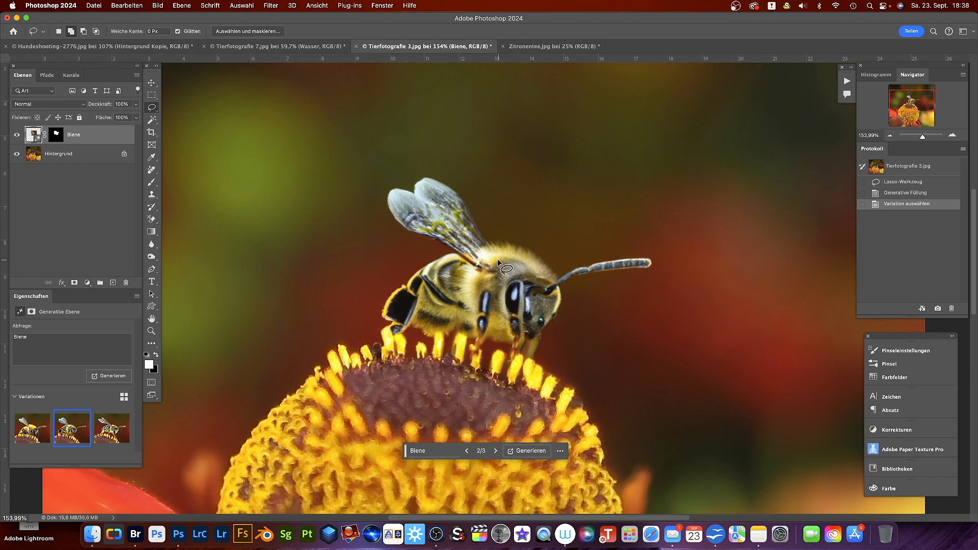
click(111, 432)
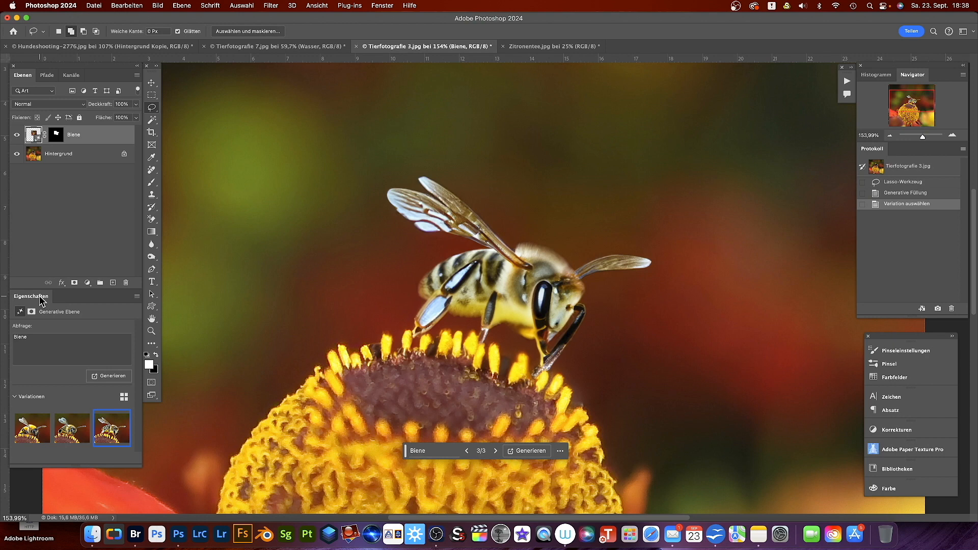
- Generate another set of bees with the prompt "Biene", compare the new variations and choose the second one
click(525, 452)
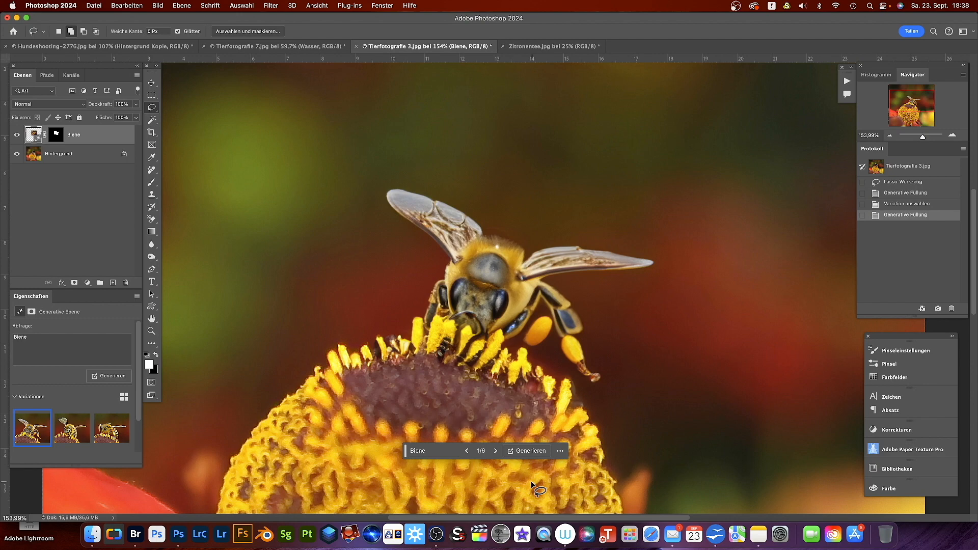
scroll(477, 396, down, 5)
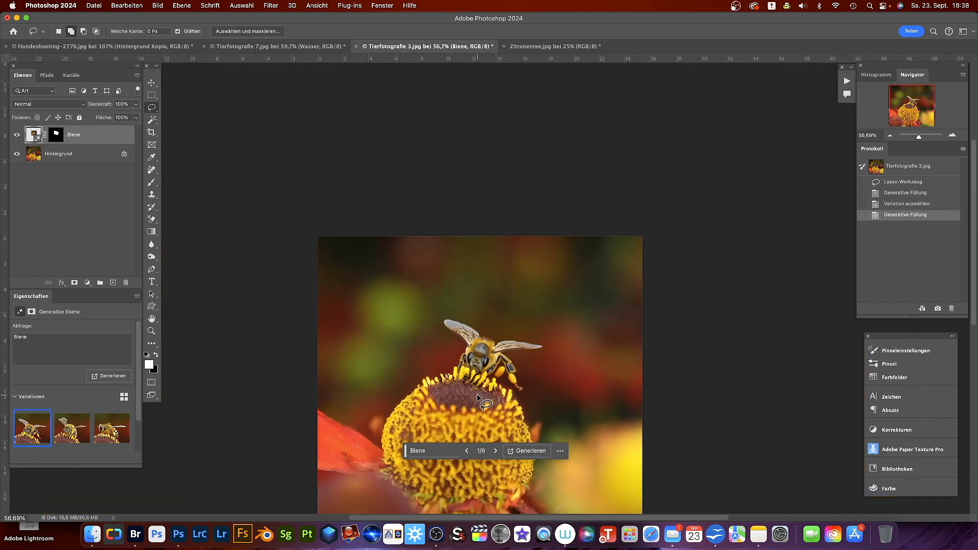
scroll(478, 396, up, 3)
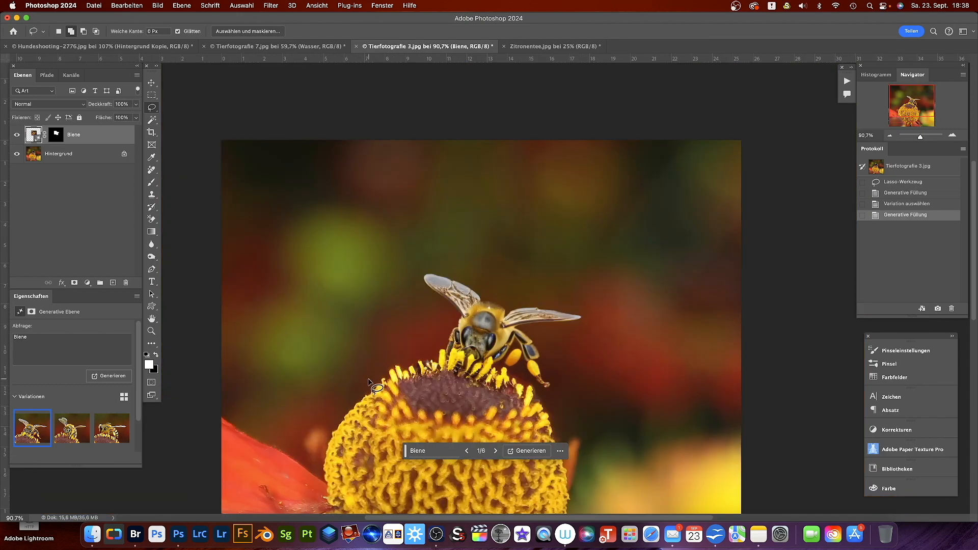
click(78, 434)
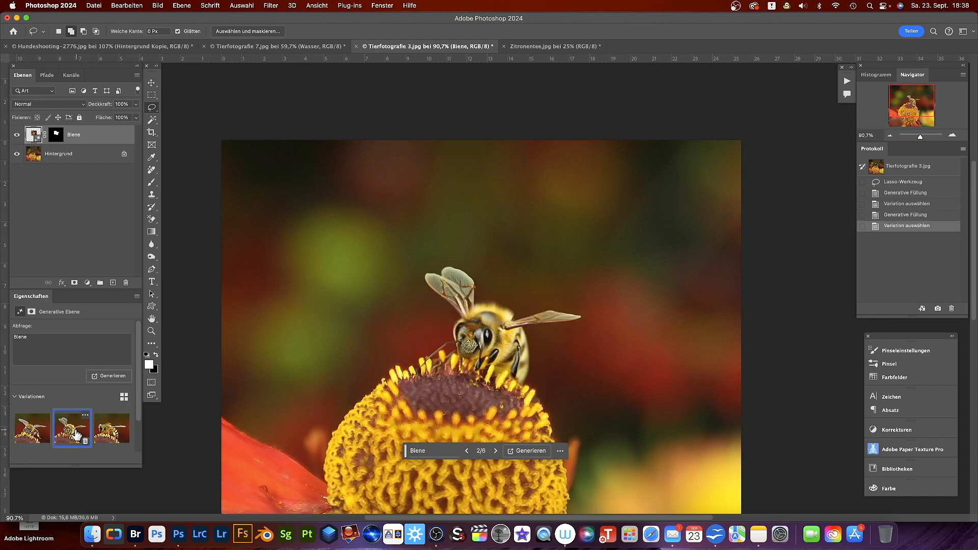
click(107, 432)
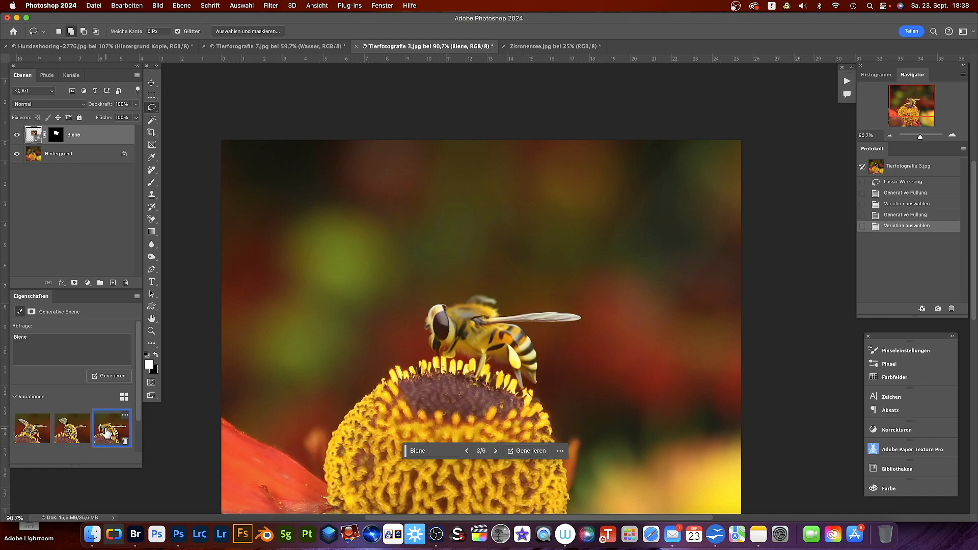
click(76, 429)
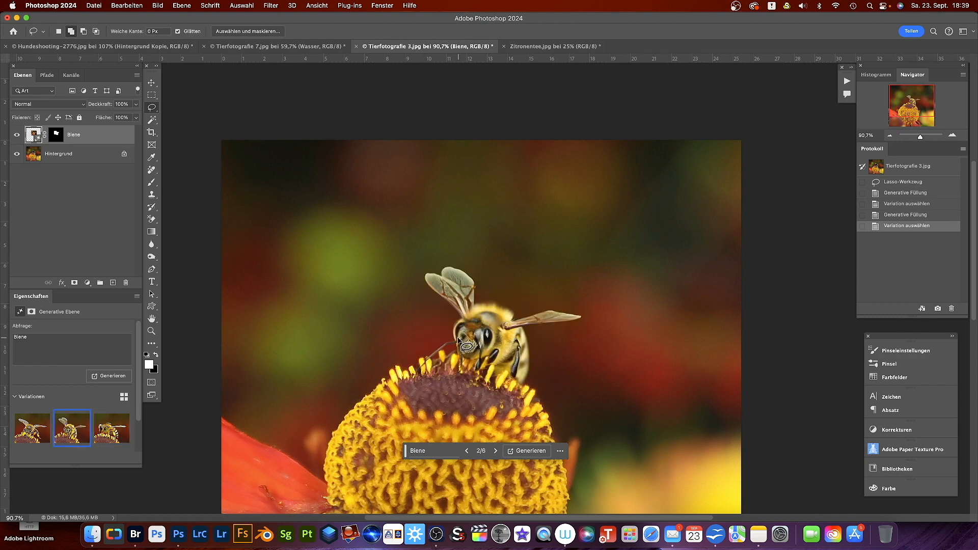
scroll(457, 340, up, 5)
scroll(458, 340, down, 5)
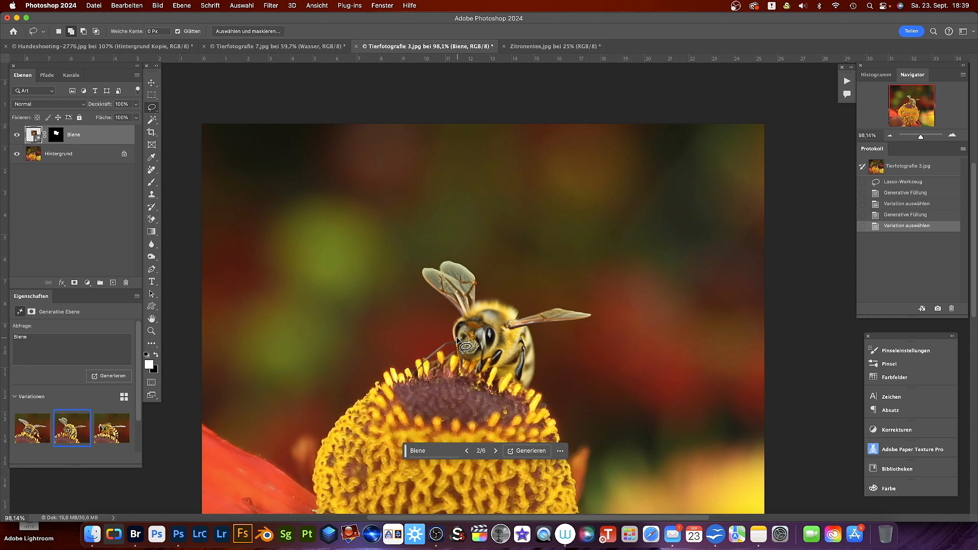
scroll(457, 341, down, 2)
scroll(458, 339, down, 5)
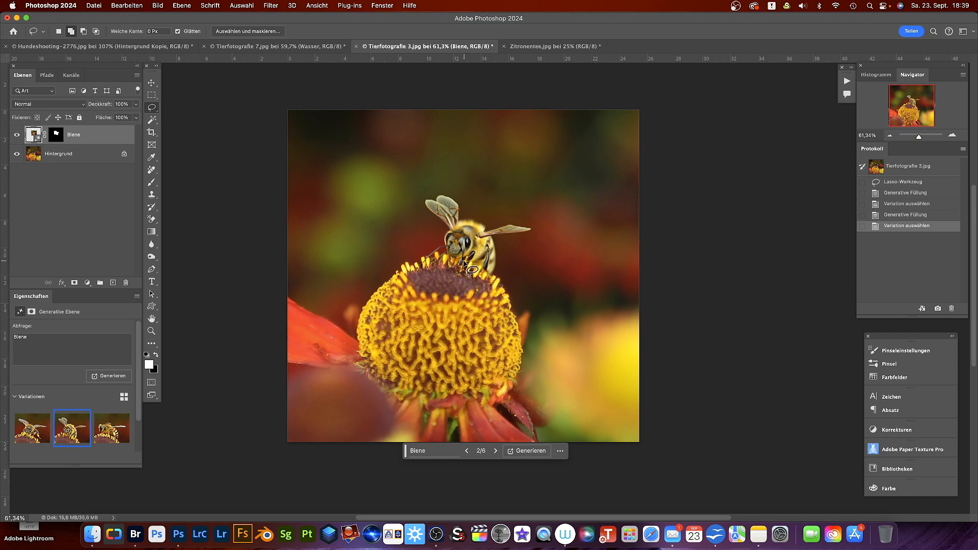
- Switch to the Zitronentee.jpg image and choose the Remove tool for retouching it
click(553, 45)
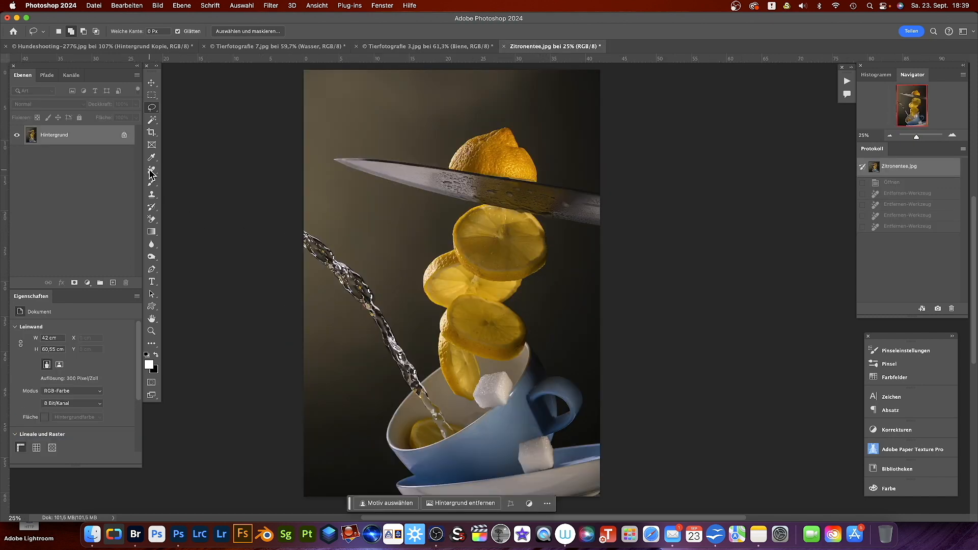
mouse_move(153, 173)
mouse_down()
mouse_move(195, 191)
mouse_move(187, 181)
mouse_up()
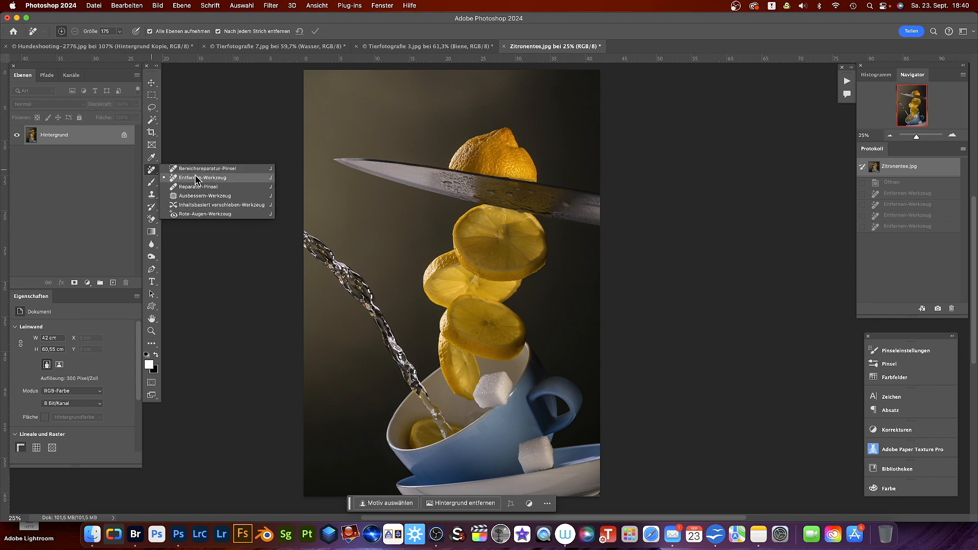
click(197, 179)
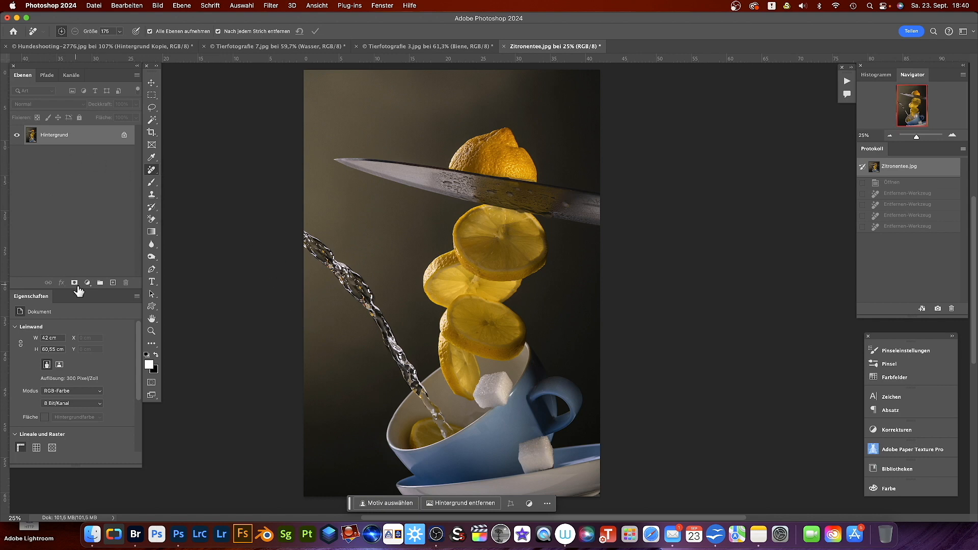
- Try to remove the upper sugar cube on a new layer with all layers sampled, and revert the image to its original state
click(113, 284)
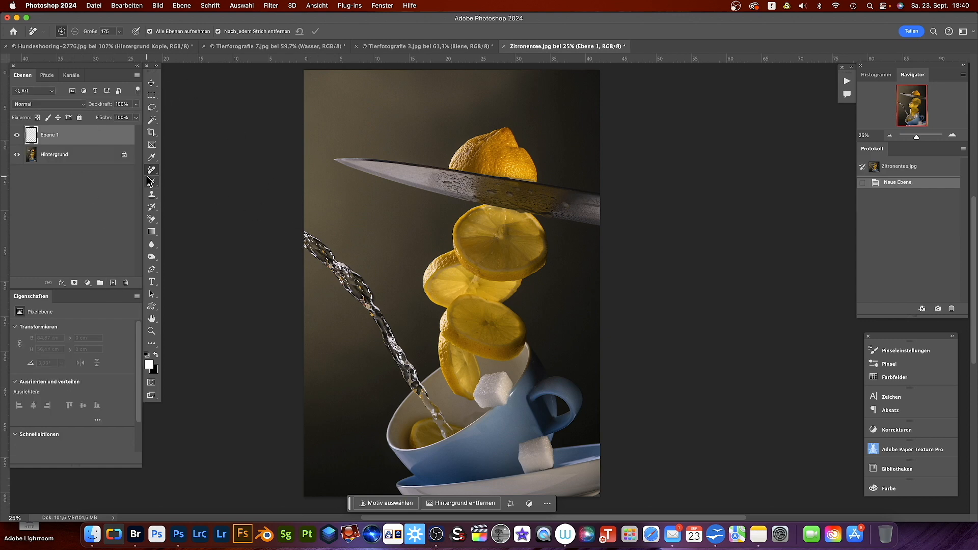
click(150, 32)
mouse_move(508, 380)
mouse_down()
mouse_move(509, 395)
mouse_move(492, 405)
mouse_move(476, 392)
mouse_move(510, 377)
mouse_up()
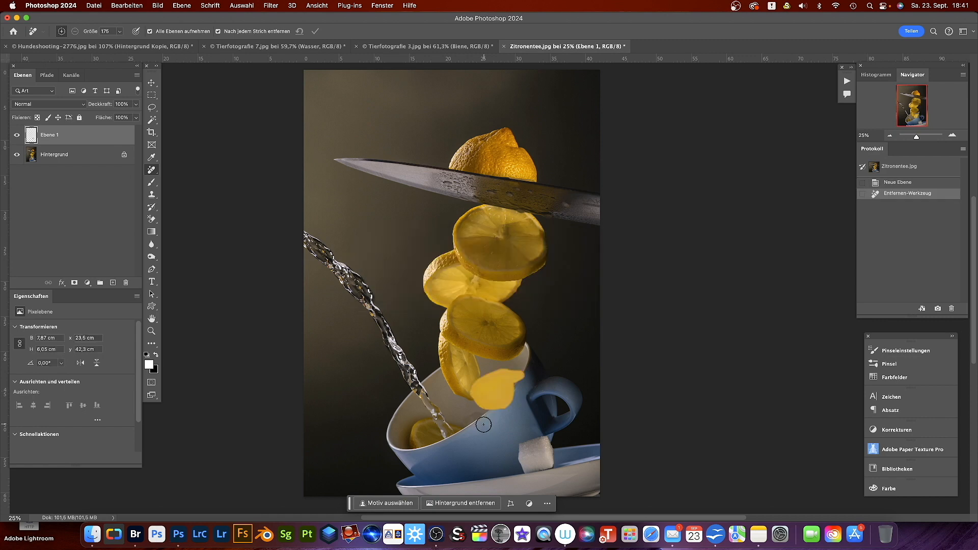
click(901, 169)
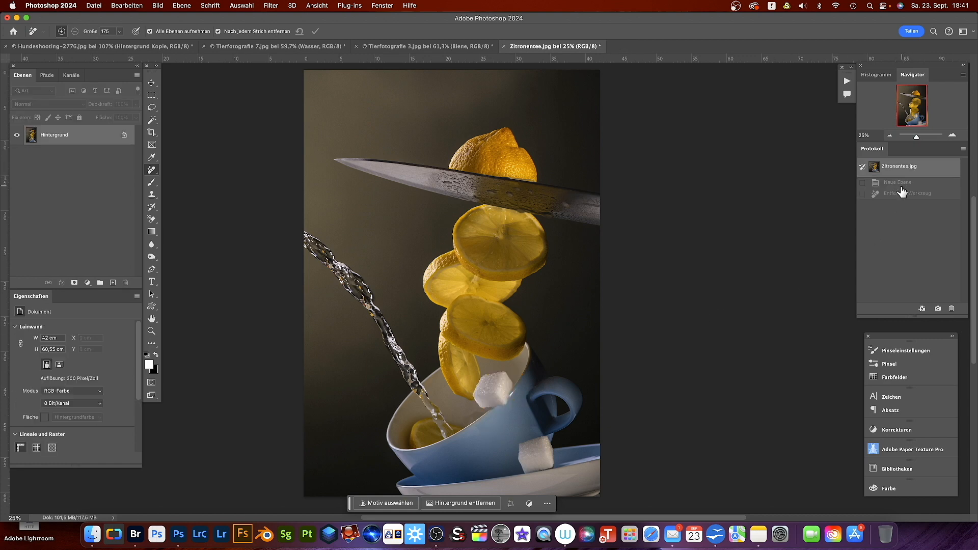
- Add a new empty layer and paint over the upper sugar cube at the cup's rim with the Remove tool
click(112, 283)
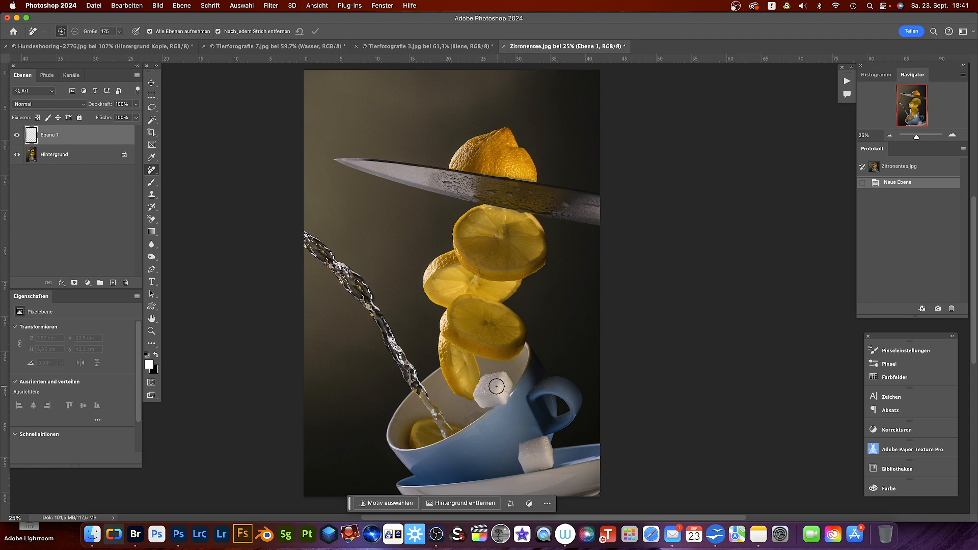
mouse_move(484, 379)
mouse_down()
mouse_move(508, 381)
mouse_move(507, 405)
mouse_move(476, 399)
mouse_move(484, 382)
mouse_move(483, 394)
mouse_move(501, 383)
mouse_move(496, 391)
mouse_up()
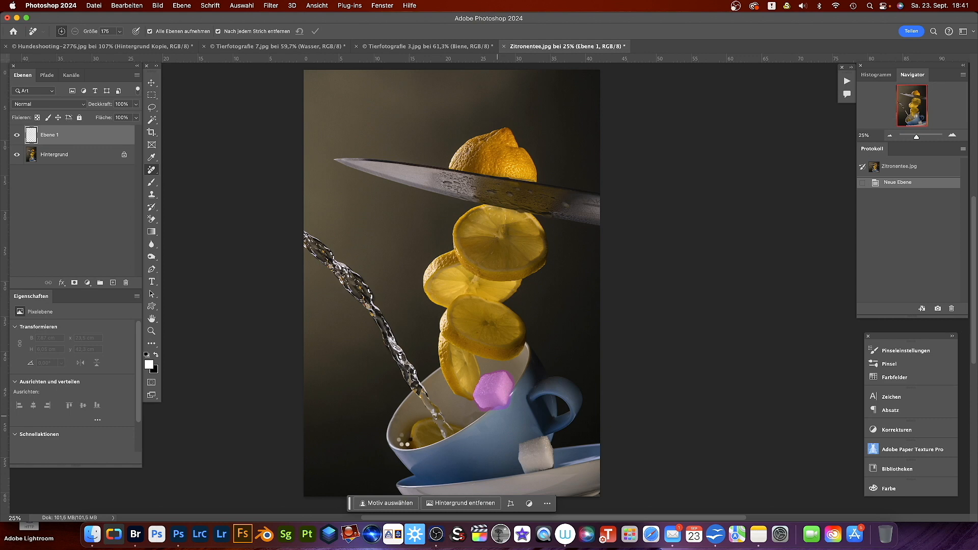